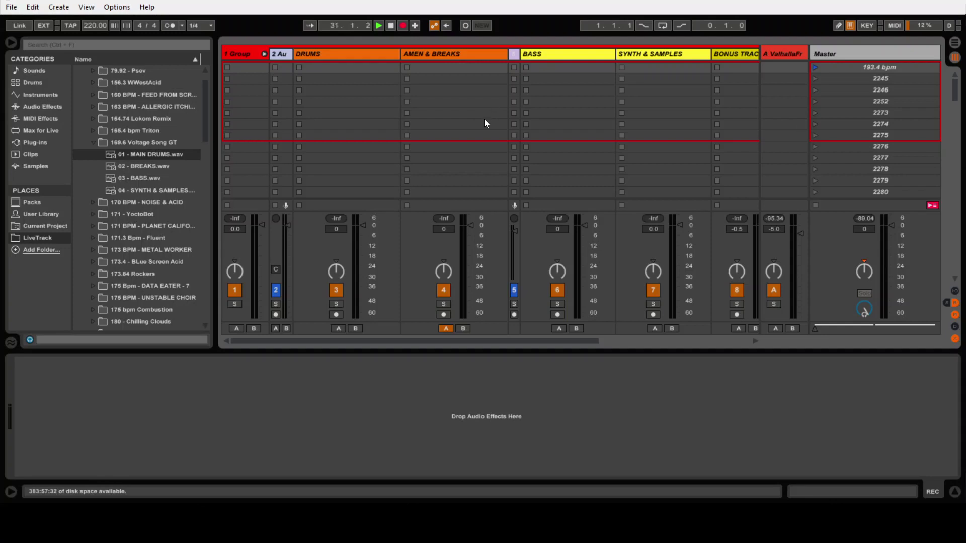
- Load the four stems from the 169.6 Voltage Song GT folder into the first slots of DRUMS, AMEN & BREAKS, BASS and SYNTH & SAMPLES
scroll(484, 122, down, 10)
scroll(484, 121, down, 15)
click(333, 51)
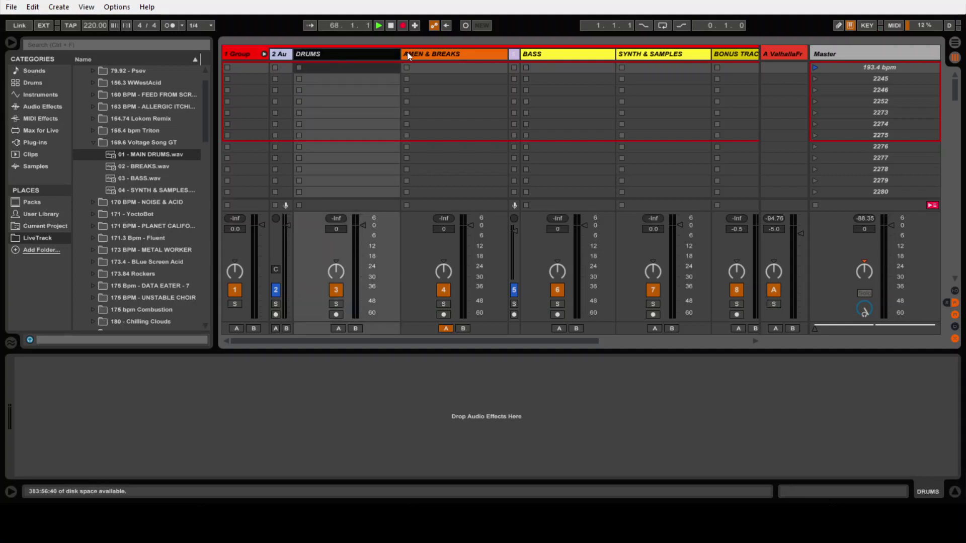
click(482, 56)
drag(140, 156, 363, 70)
drag(148, 167, 481, 65)
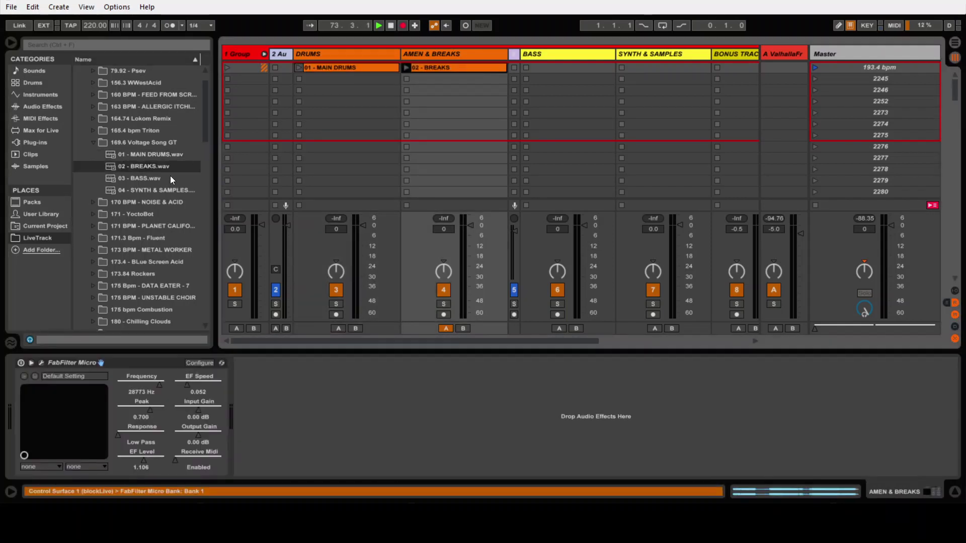
drag(137, 176, 573, 69)
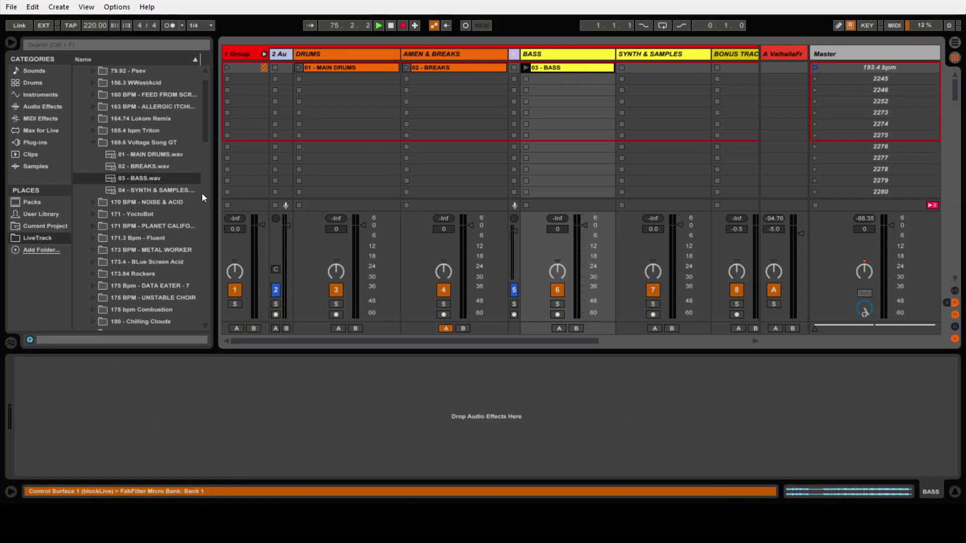
drag(139, 189, 668, 71)
click(325, 66)
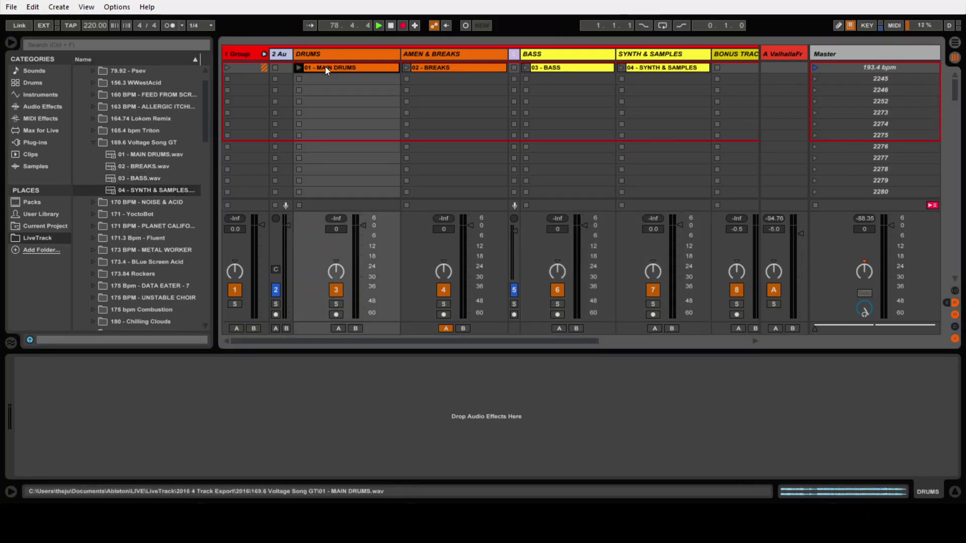
- Rename the first scene to 169.6 bpm, matching the song folder's tempo, and launch it to apply that tempo
click(114, 142)
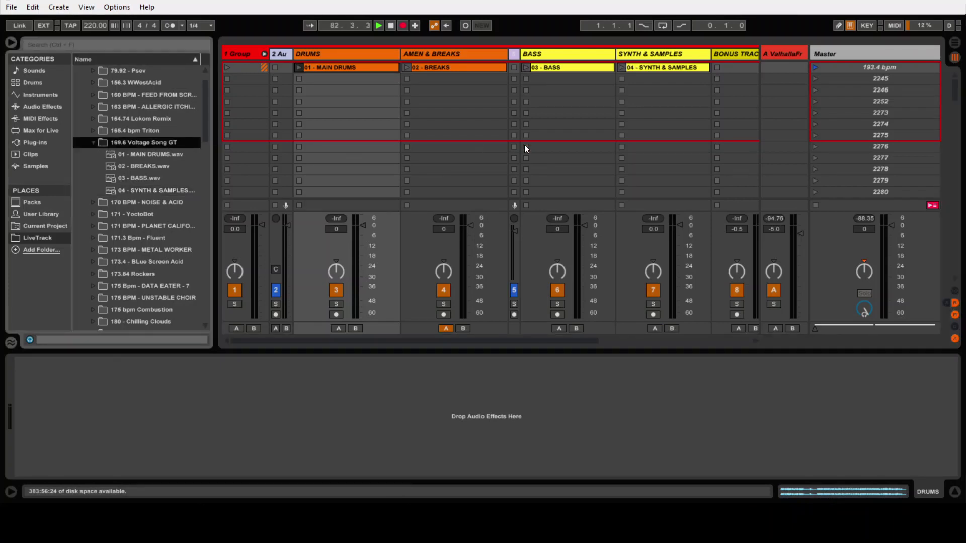
double_click(880, 67)
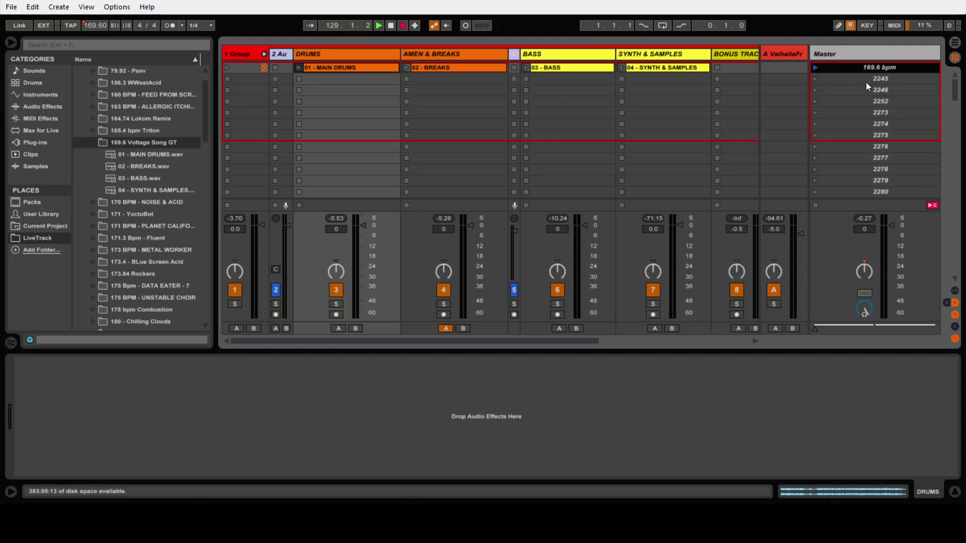
- Select the four clips from 01 - MAIN DRUMS to 04 - SYNTH & SAMPLES together and enable Warp on them
click(350, 68)
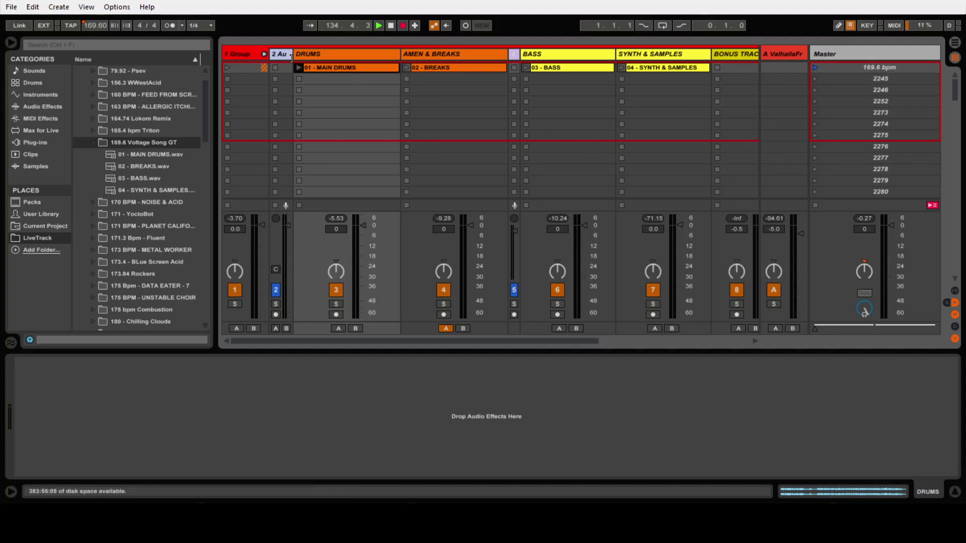
double_click(333, 69)
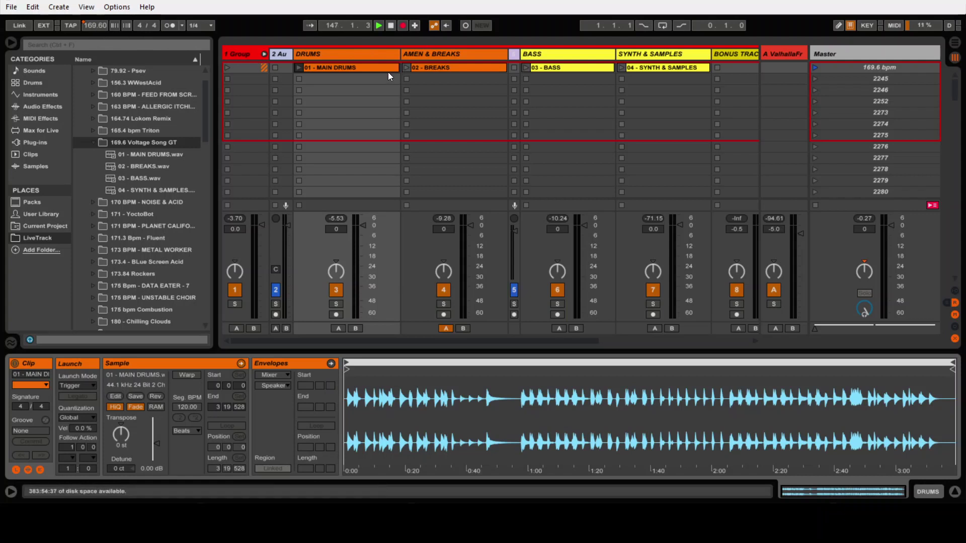
shift+click(662, 71)
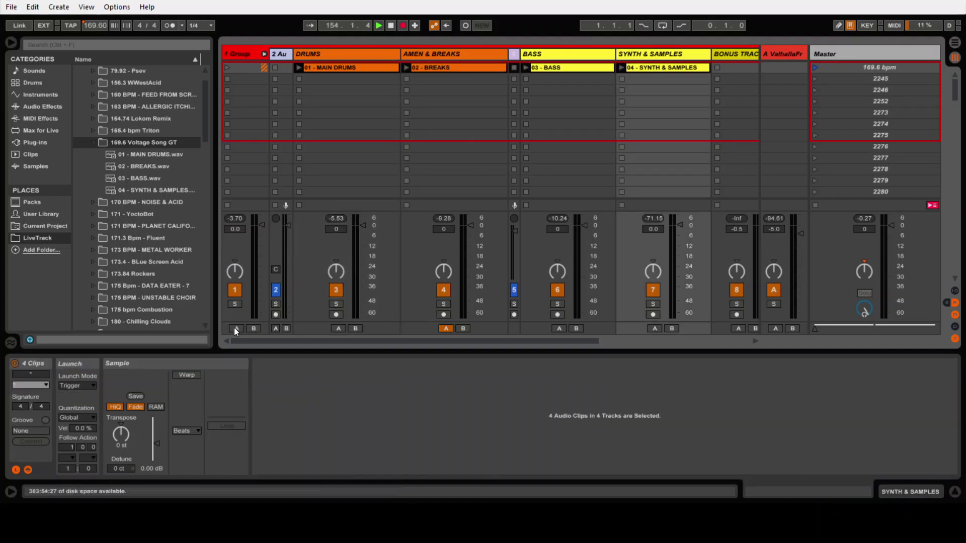
click(192, 374)
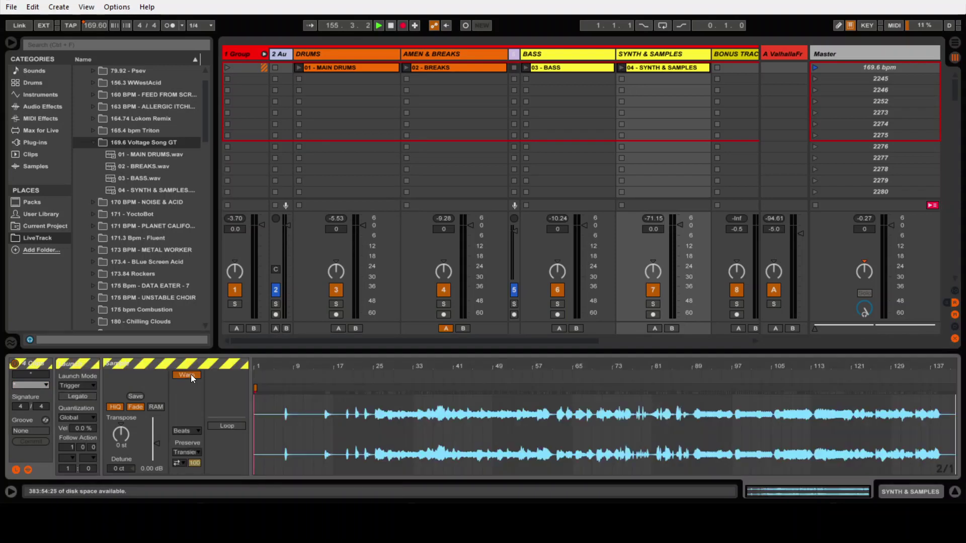
- Move the clip start and loop start of 01 - MAIN DRUMS and 02 - BREAKS to bar 2 (2.1.1)
click(333, 67)
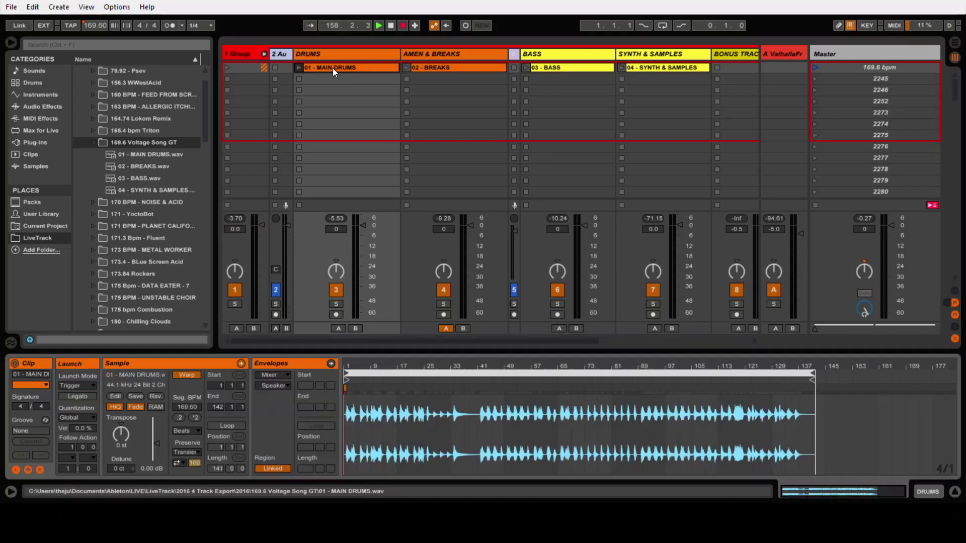
mouse_move(346, 366)
mouse_down()
mouse_move(346, 379)
mouse_move(398, 372)
mouse_move(390, 374)
mouse_up()
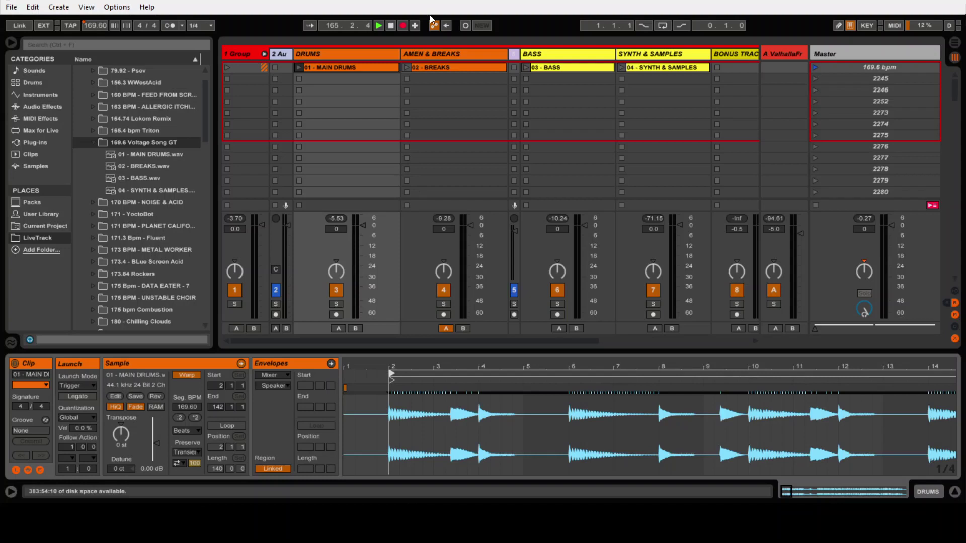
click(424, 68)
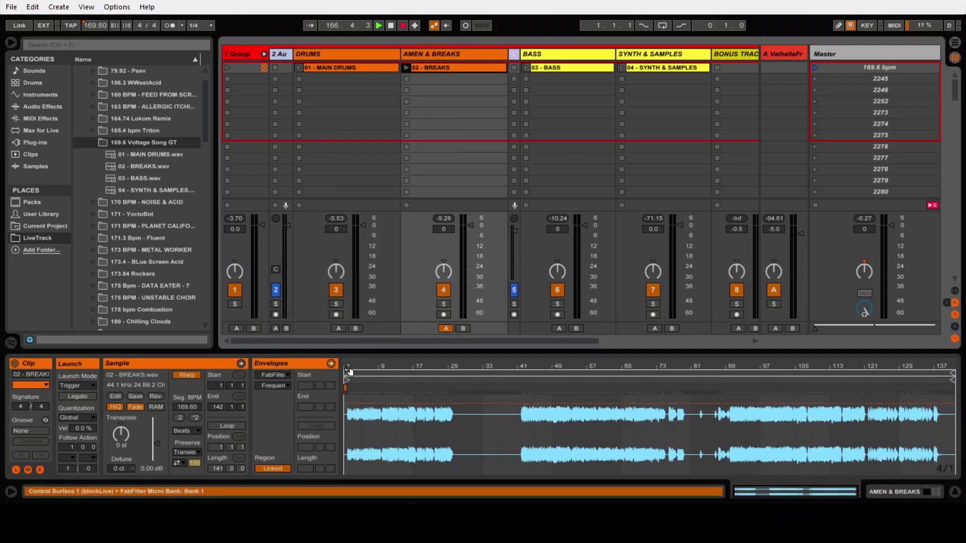
mouse_move(348, 371)
mouse_down()
mouse_move(349, 406)
mouse_move(415, 372)
mouse_up()
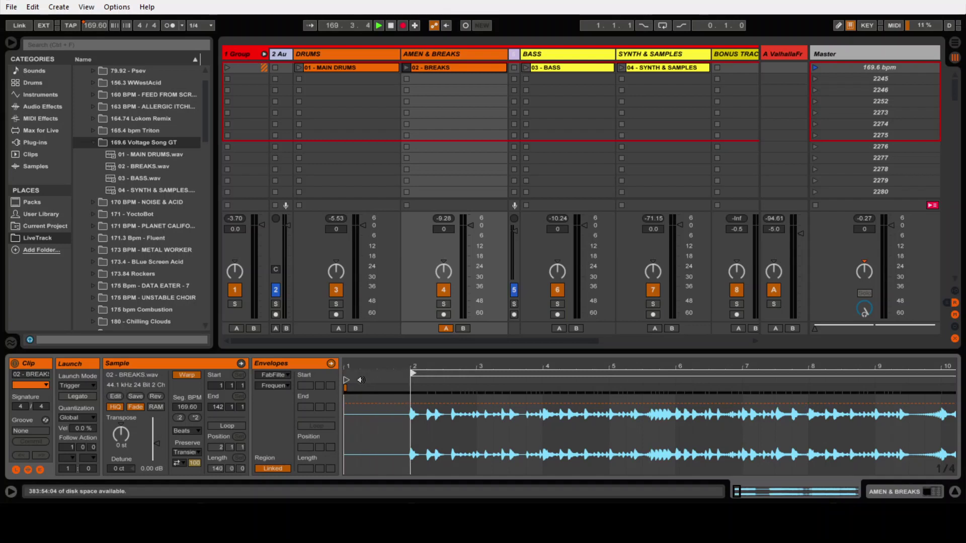
drag(346, 380, 406, 378)
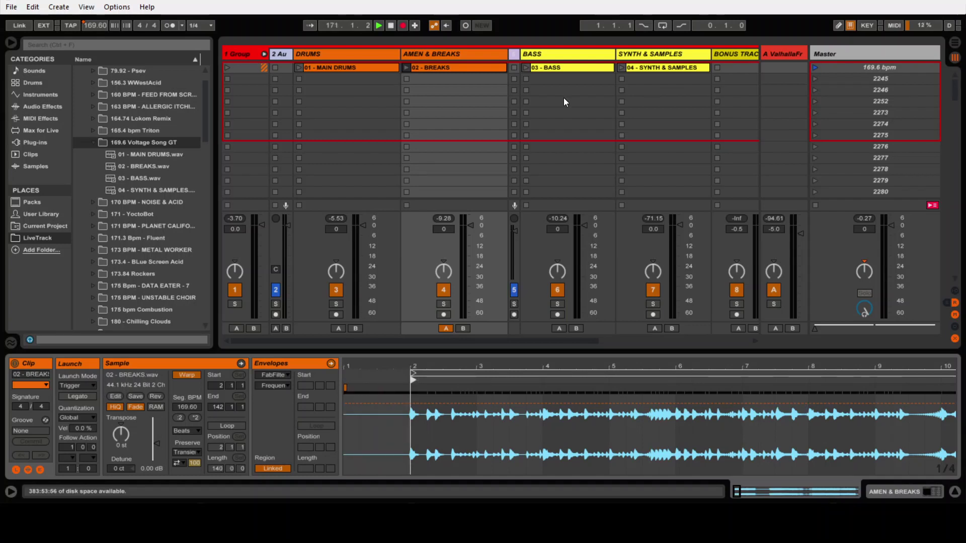
- Move the start of the 03 - BASS and 04 - SYNTH & SAMPLES clips to bar 2 (2.1.1) and launch the first scene
click(584, 68)
mouse_move(348, 364)
mouse_down()
mouse_move(346, 372)
mouse_move(415, 375)
mouse_move(372, 378)
mouse_move(391, 375)
mouse_up()
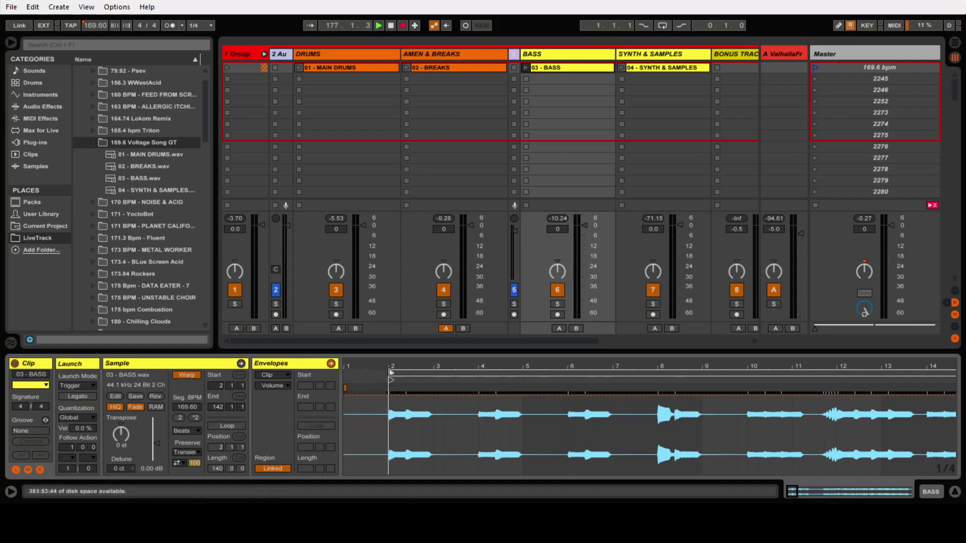
click(659, 69)
scroll(215, 448, up, 3)
scroll(215, 448, down, 2)
click(213, 385)
scroll(213, 384, up, 1)
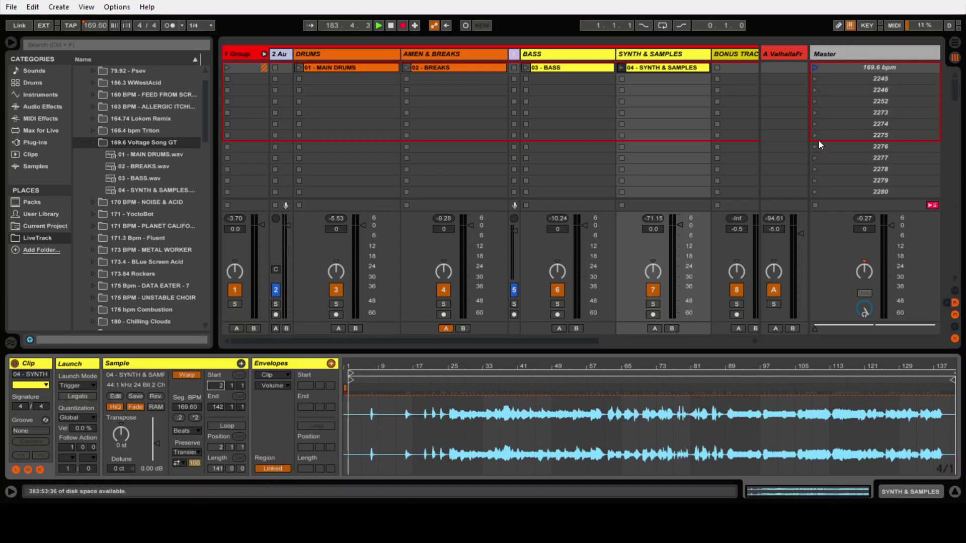
click(815, 71)
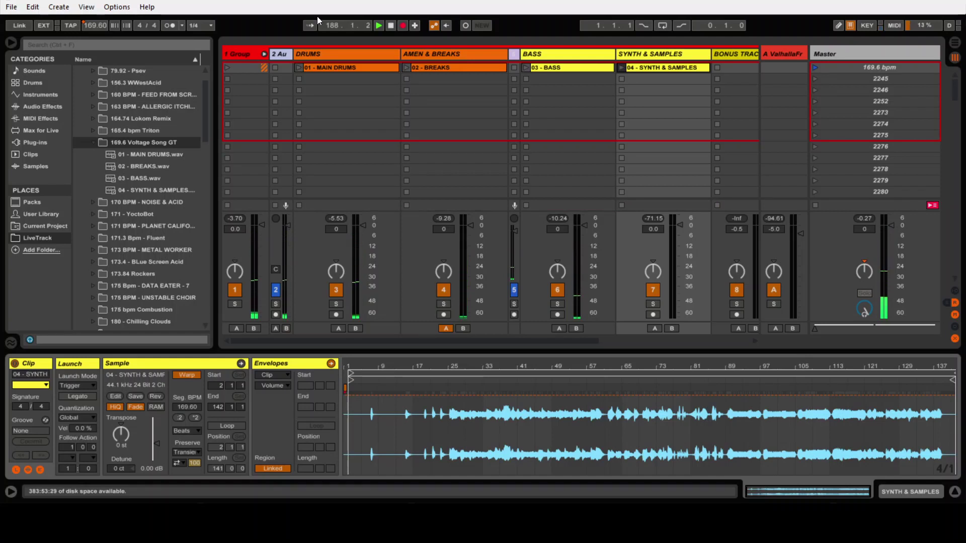
- Enable Loop on all four stem clips at once and relaunch the 169.6 bpm scene
click(332, 69)
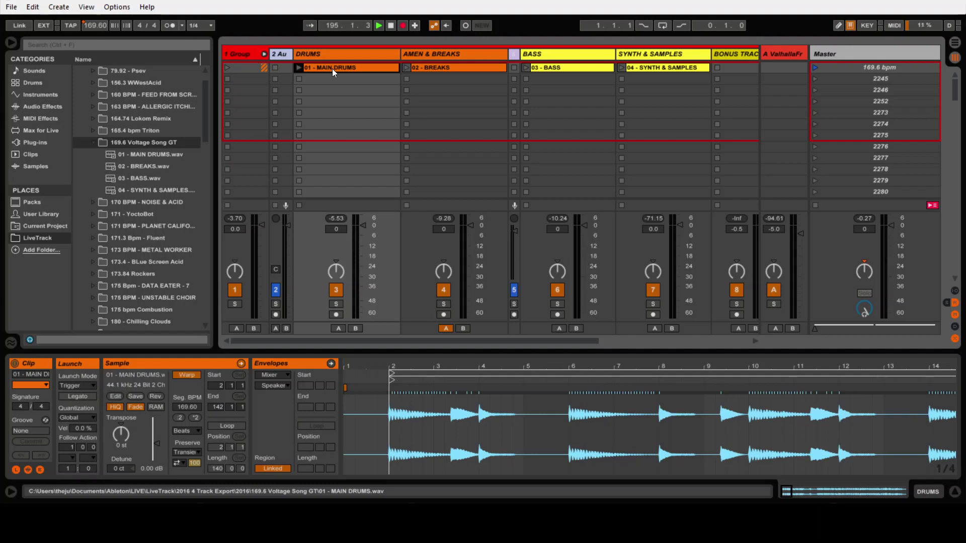
shift+click(648, 66)
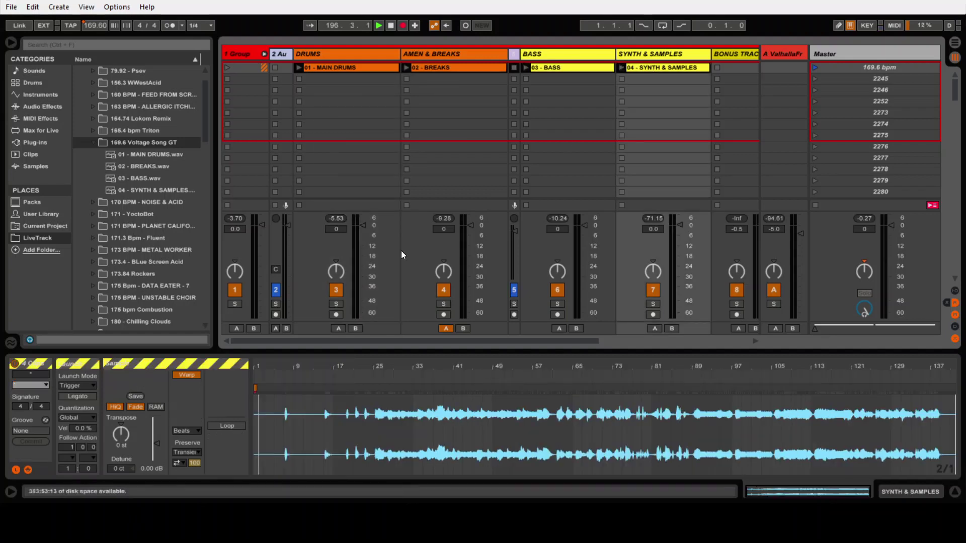
click(217, 427)
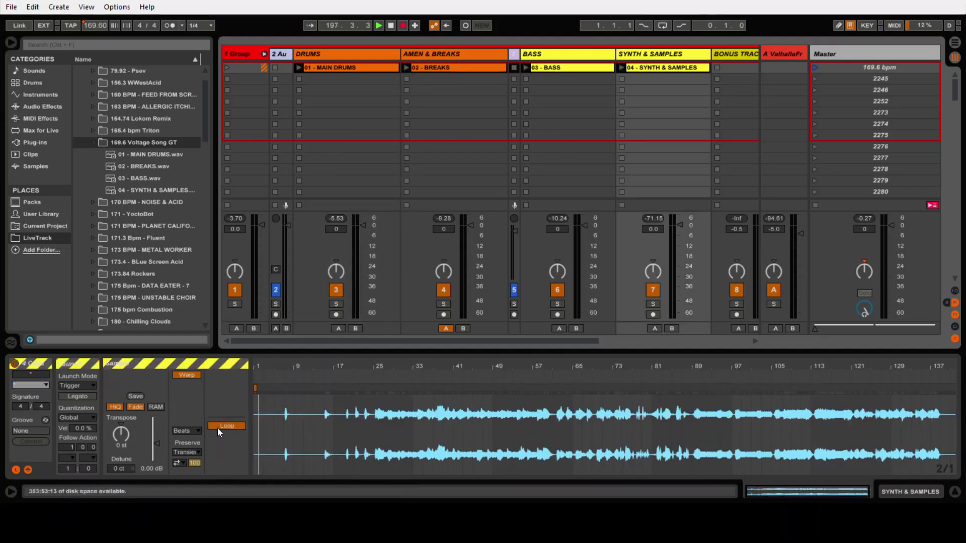
click(327, 68)
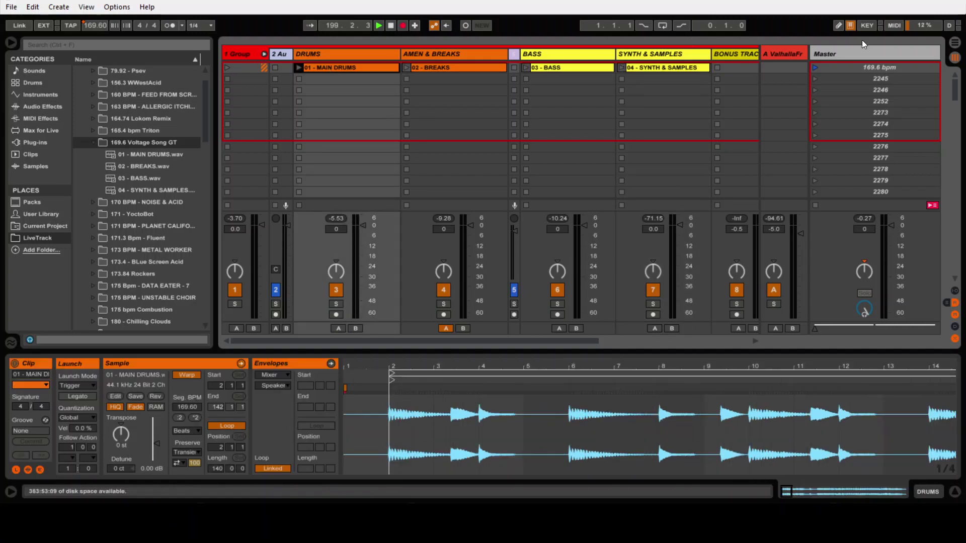
click(816, 70)
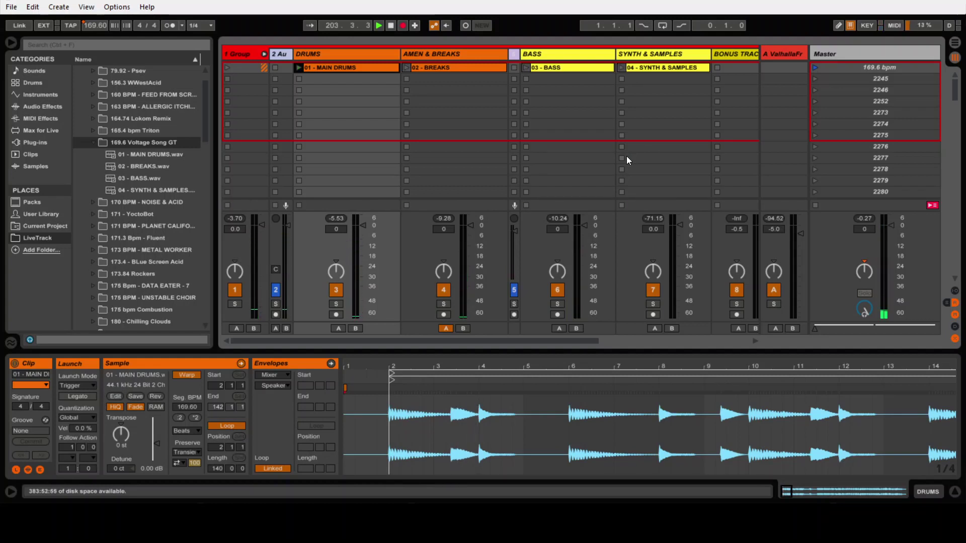
- Set the loop length of each of the four stem clips to 8 bars and play the first scene
click(217, 469)
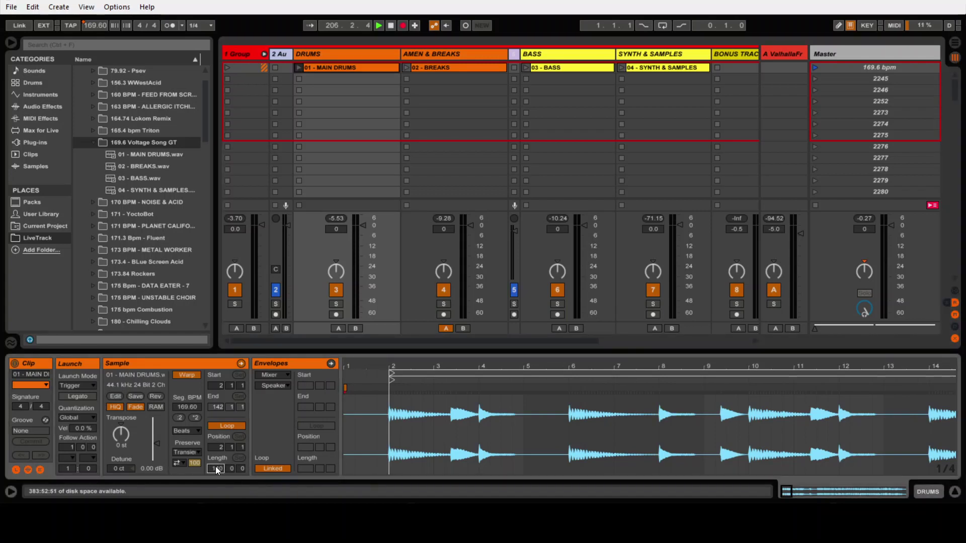
text(8)
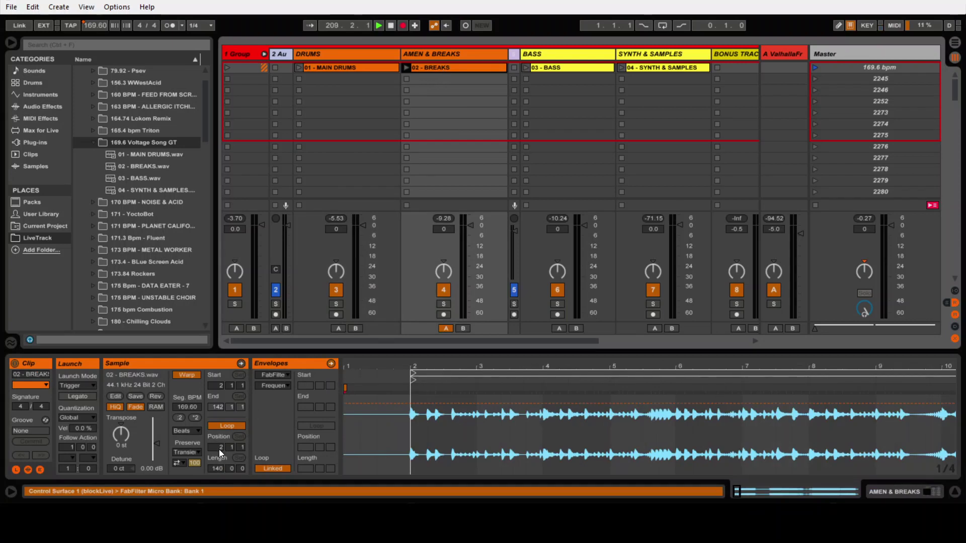
click(216, 468)
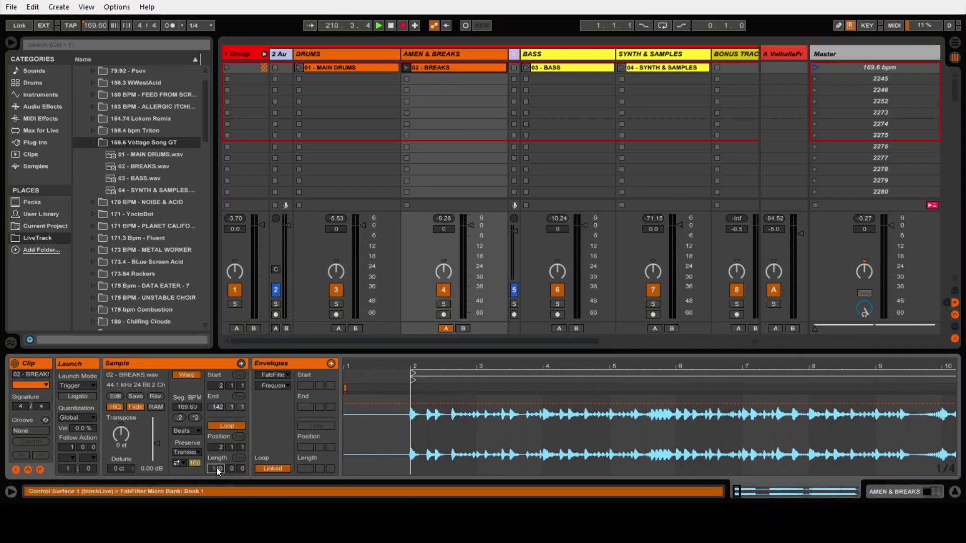
text(1)
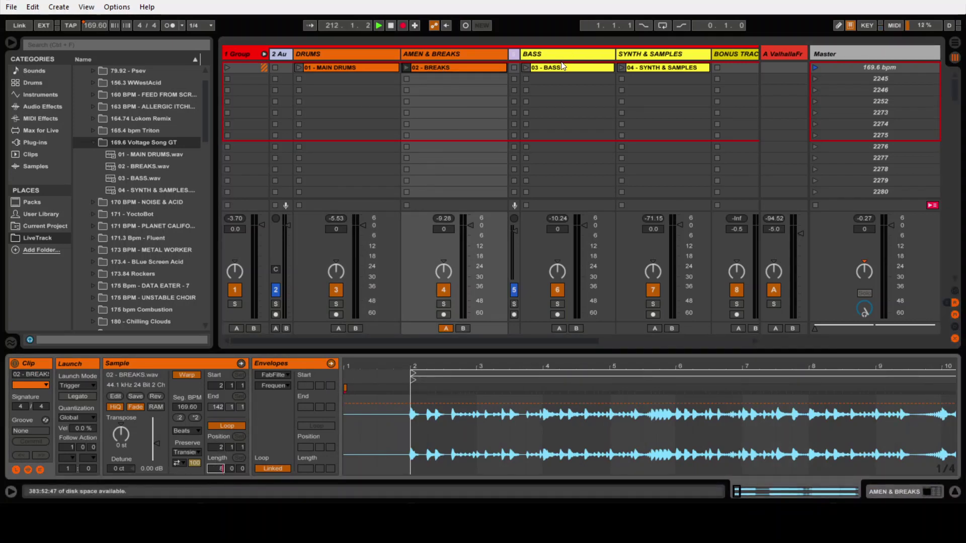
click(562, 67)
click(210, 468)
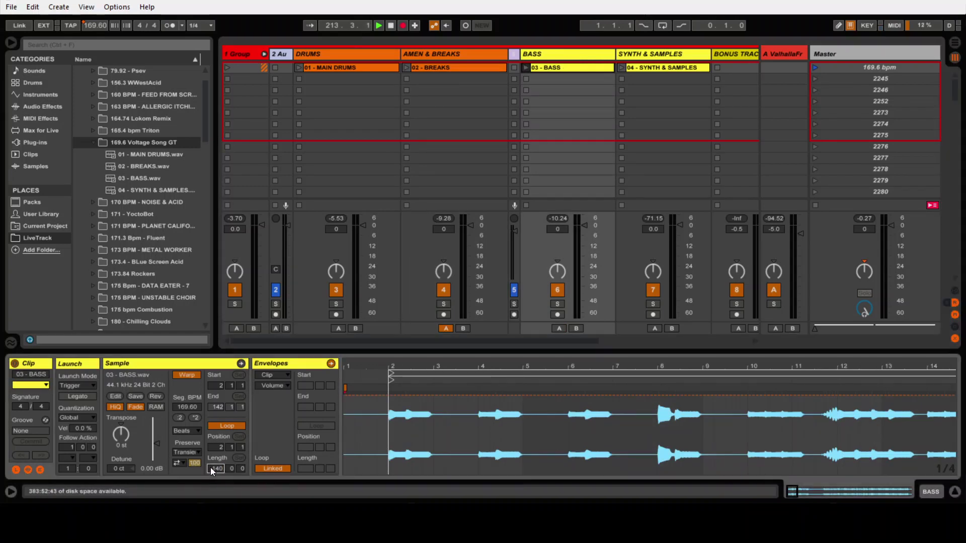
text(8)
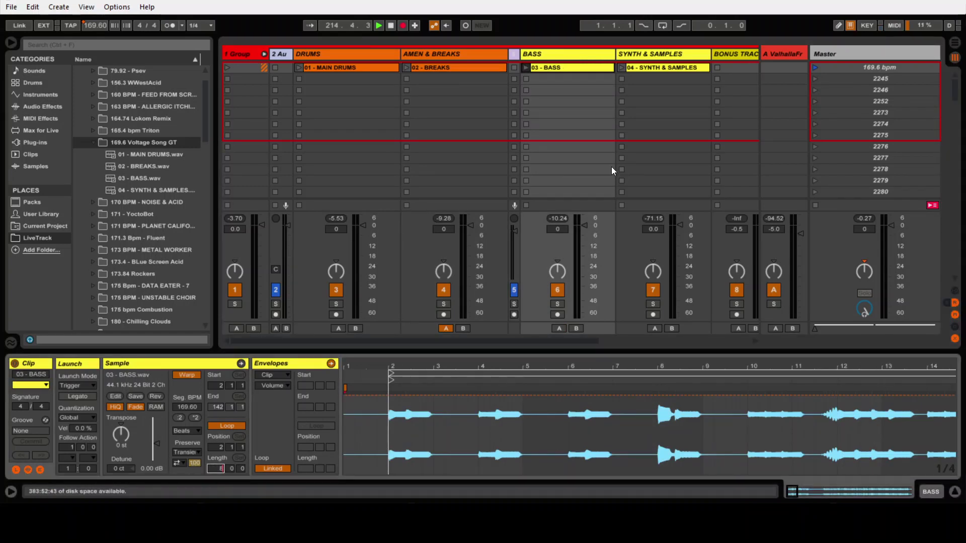
click(659, 67)
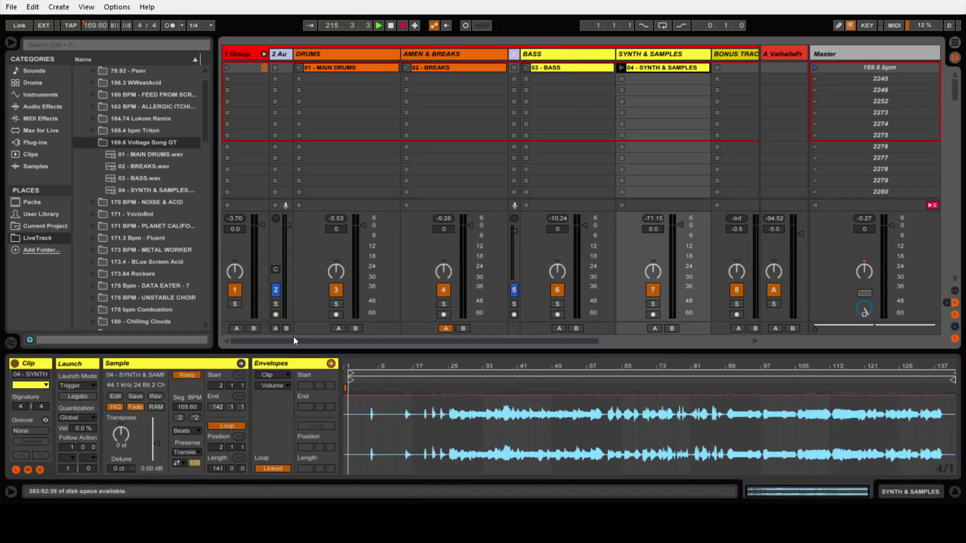
click(217, 469)
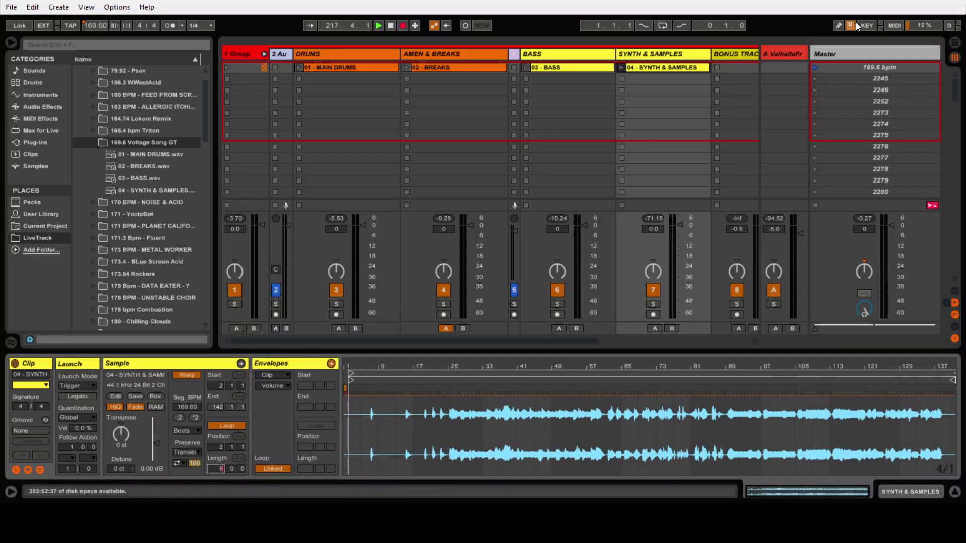
text(8)
click(825, 68)
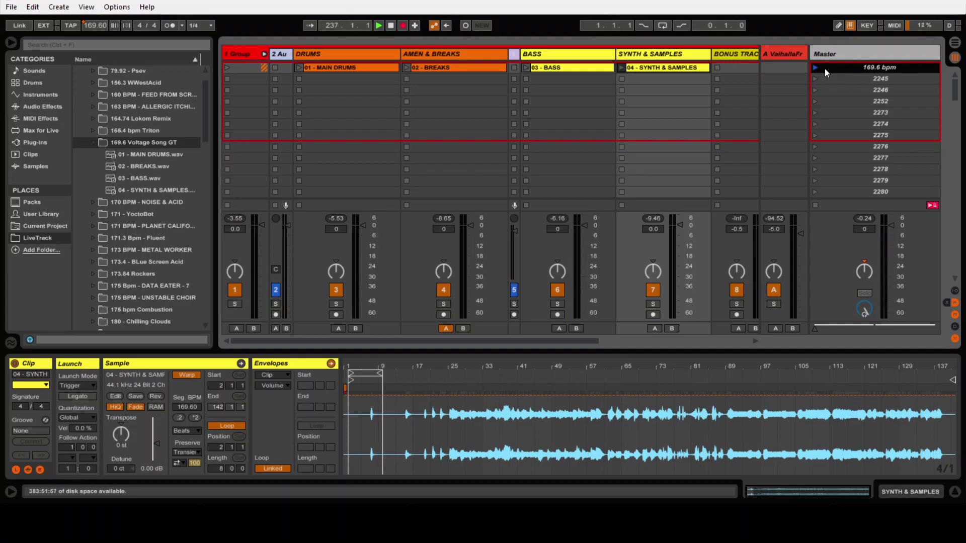
- Set the loop length of the 01 - MAIN DRUMS and 02 - BREAKS clips to 16 bars
click(319, 67)
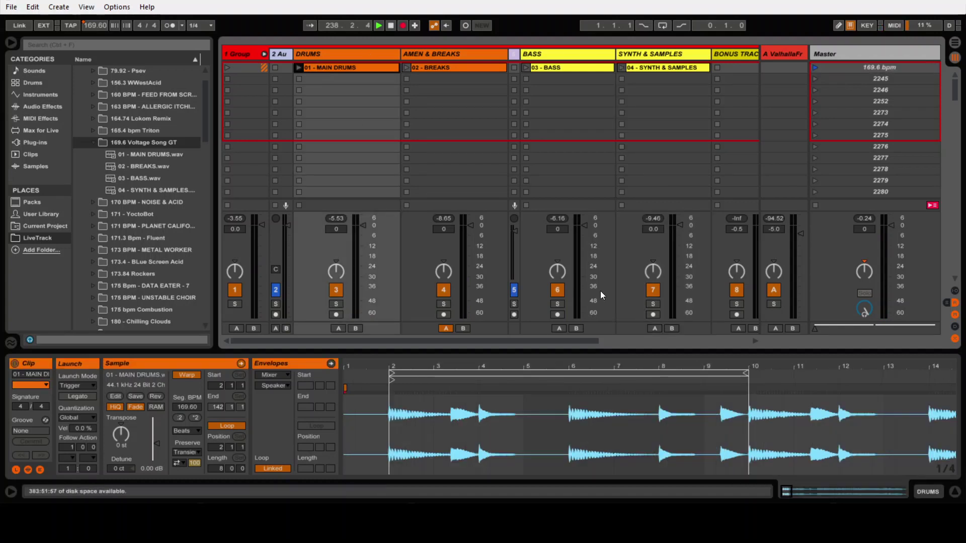
click(217, 469)
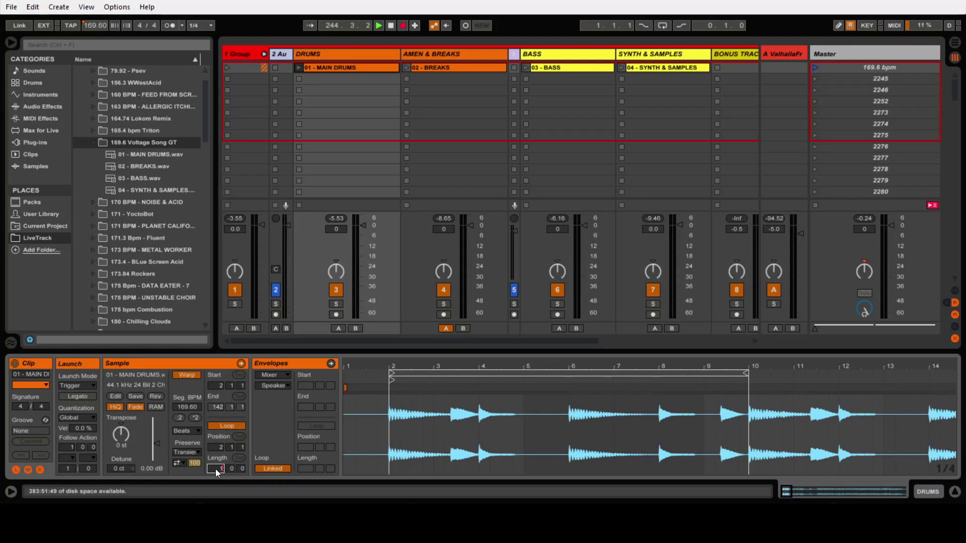
click(482, 67)
click(214, 467)
text(1)
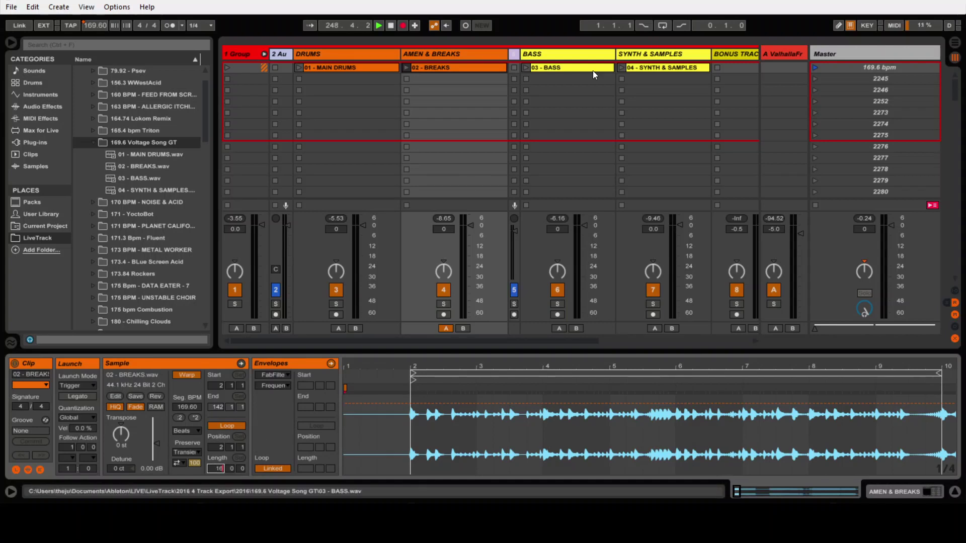
- Set the loop length of the 03 - BASS and 04 - SYNTH & SAMPLES clips to 16 bars
click(593, 68)
click(212, 468)
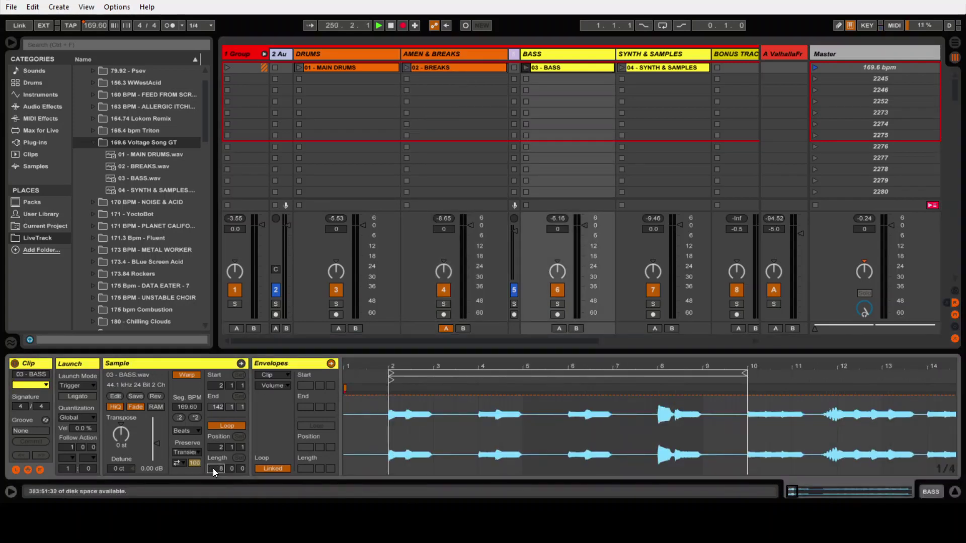
text(16)
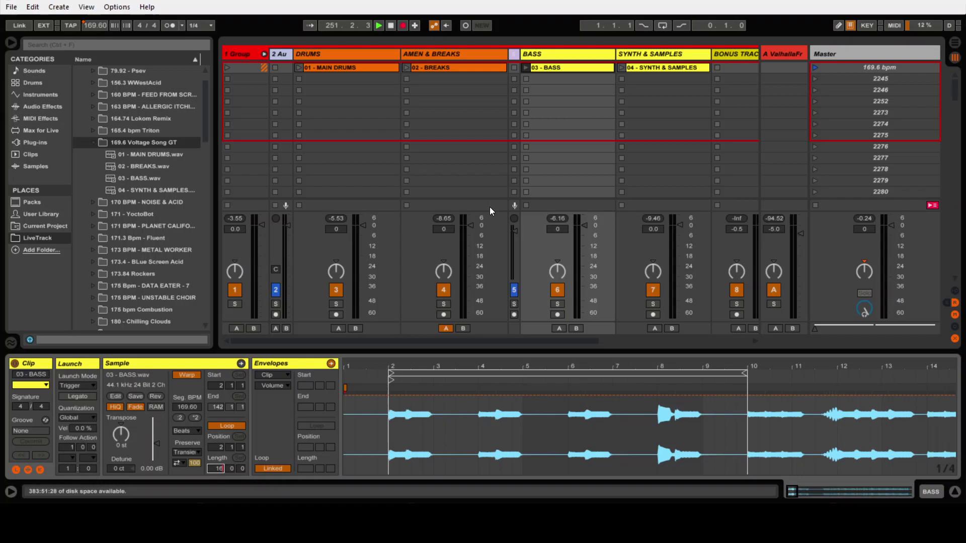
click(683, 70)
click(216, 468)
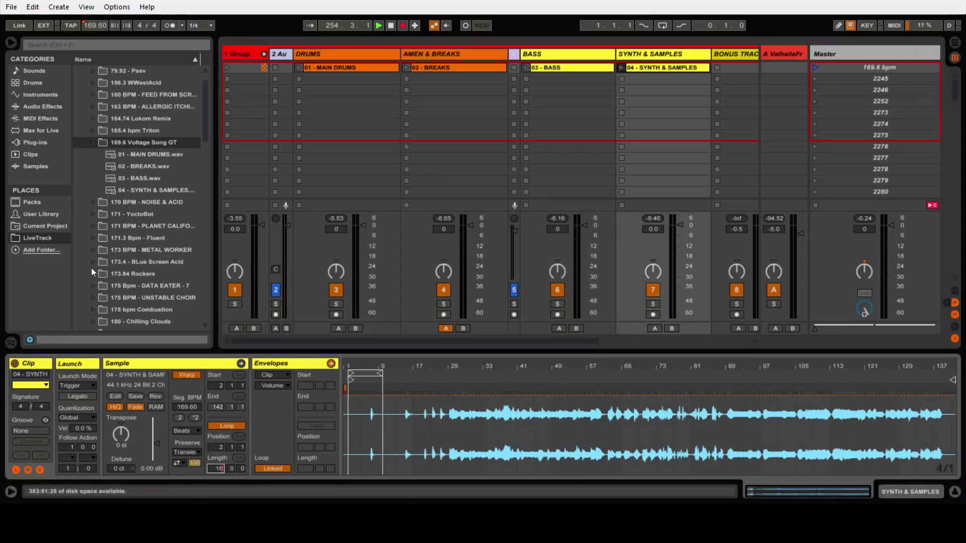
- Duplicate the four stem clips of the 169.6 bpm scene into the second scene
click(384, 73)
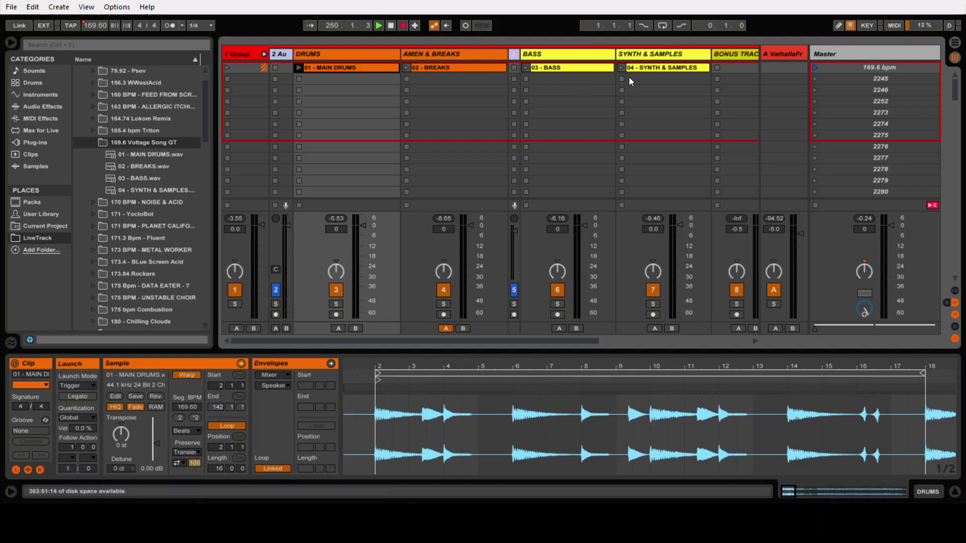
shift+click(650, 68)
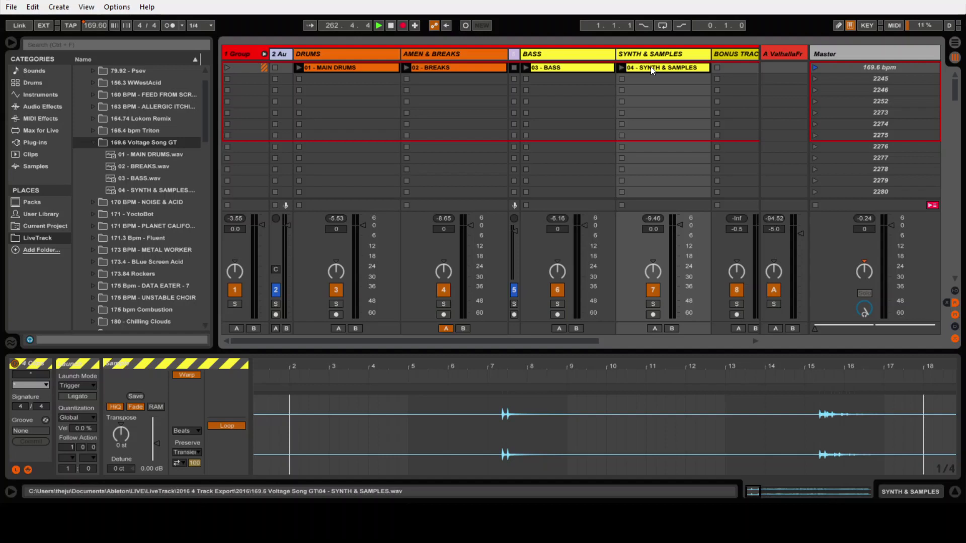
key(ctrl+d)
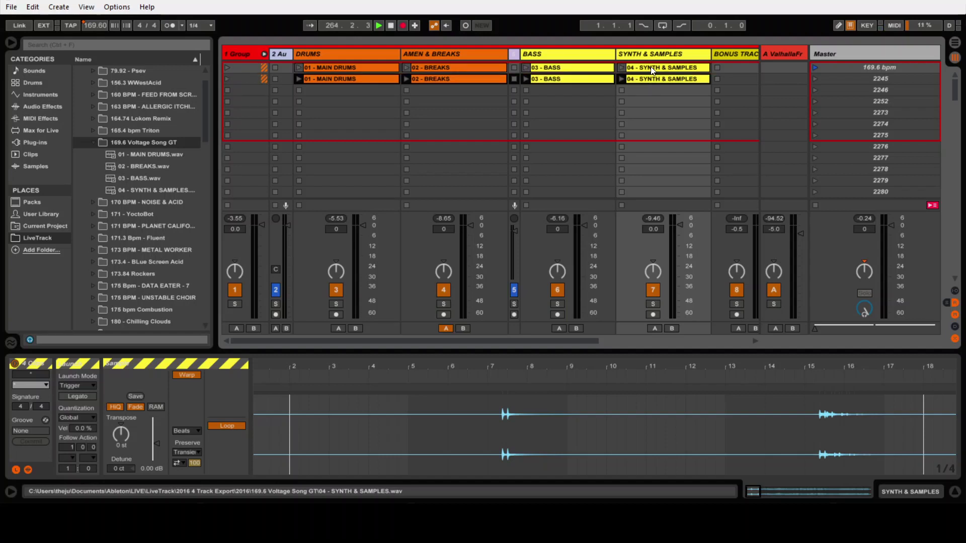
- Move the loop and clip start of the second-scene 01 - MAIN DRUMS and 02 - BREAKS clips to bar 18 (18.1.1)
click(328, 79)
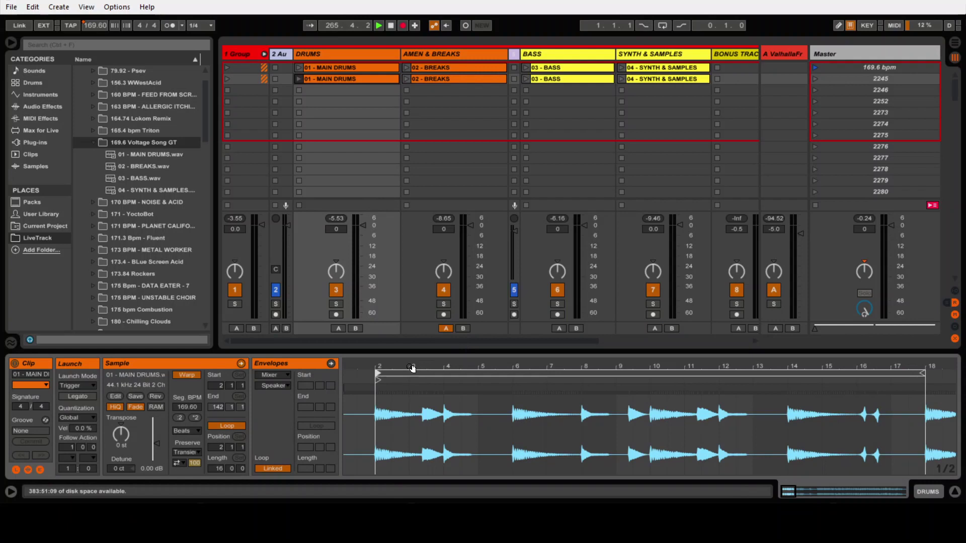
drag(411, 369, 945, 350)
click(456, 79)
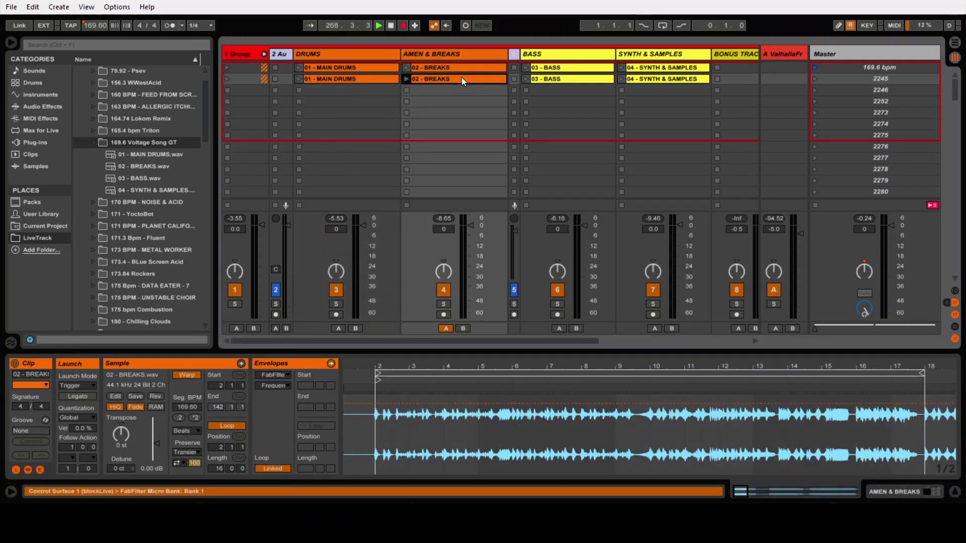
drag(412, 373, 792, 369)
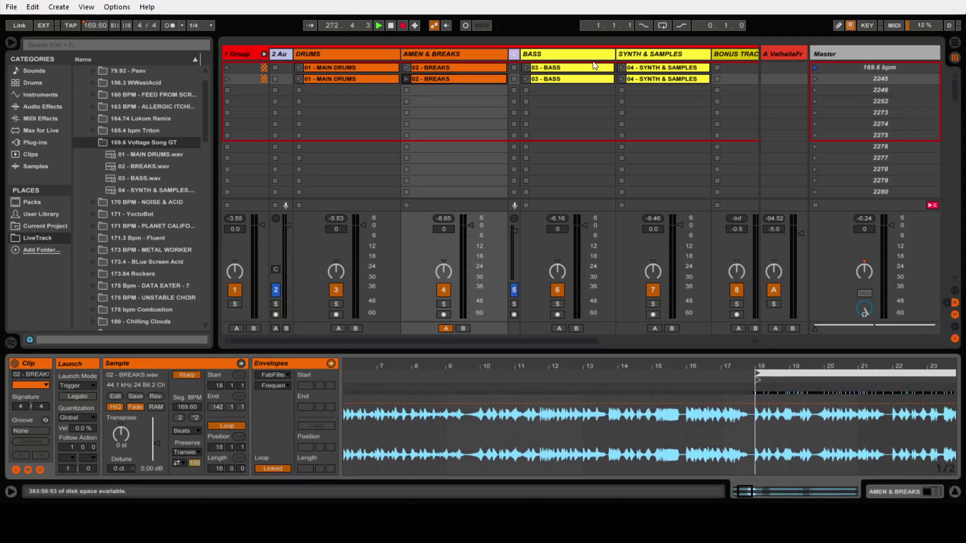
- Set the second-scene 03 - BASS and 04 - SYNTH & SAMPLES loop positions to bar 18 (18.1.1) and launch scene 2245
click(558, 80)
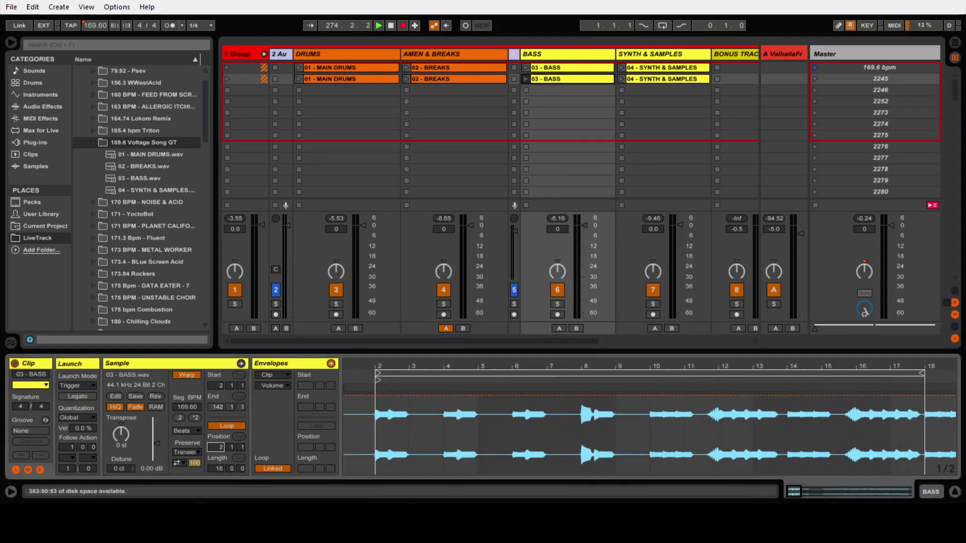
drag(219, 453, 218, 452)
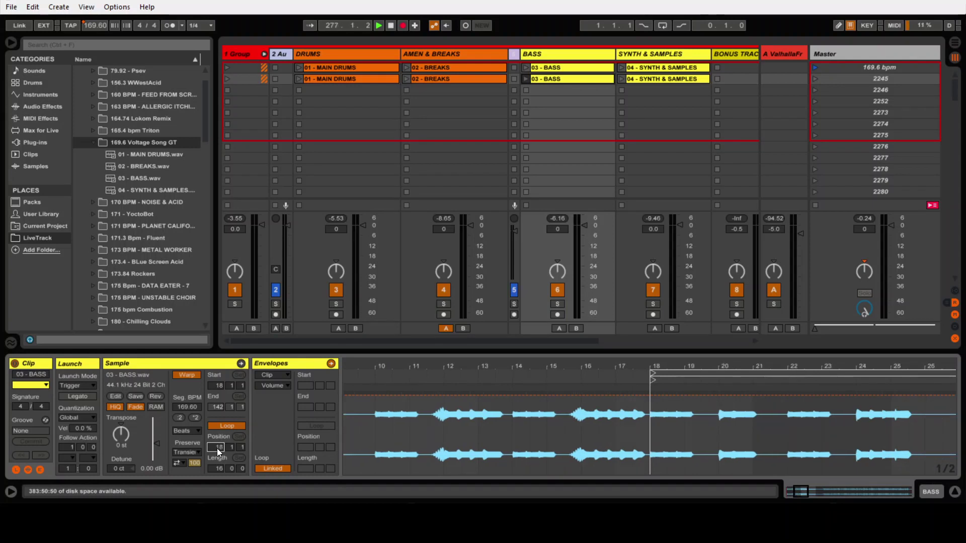
click(647, 79)
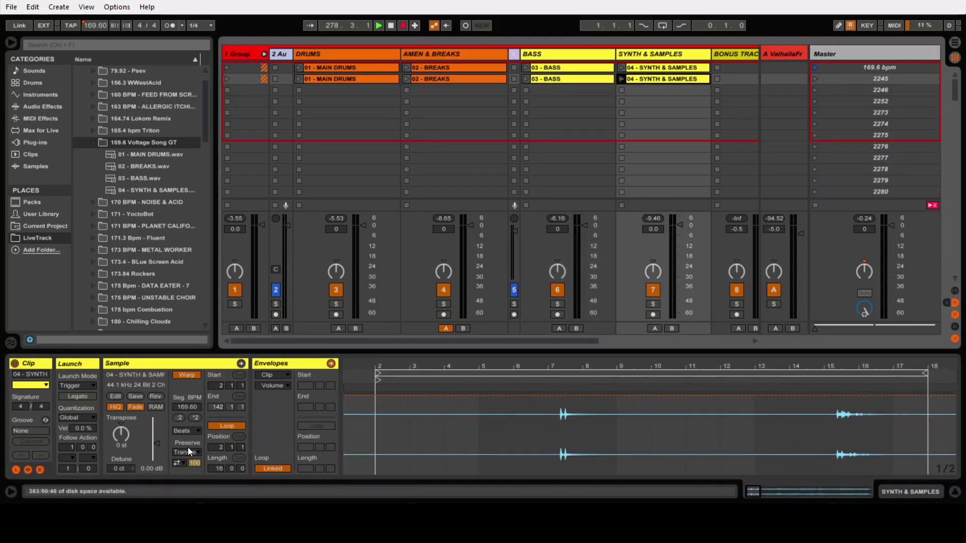
click(218, 447)
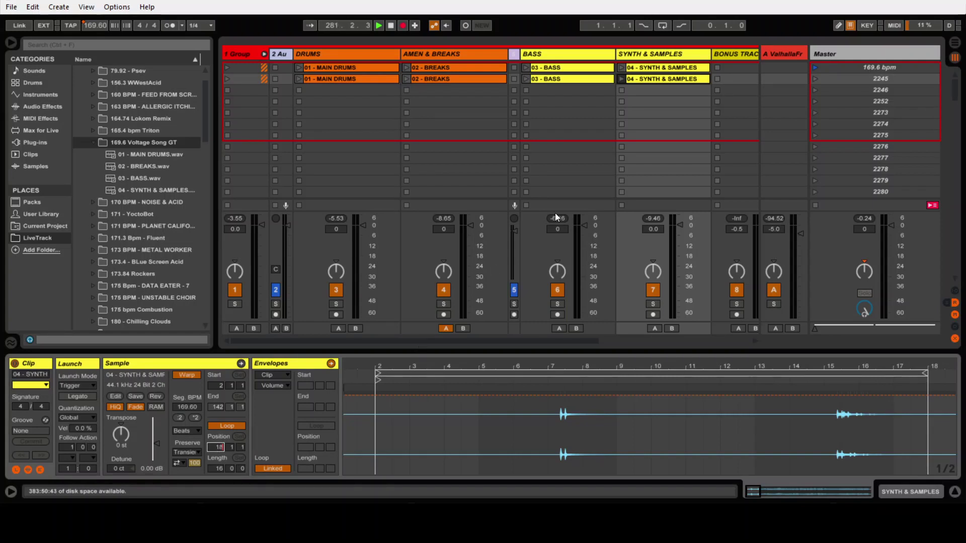
click(871, 80)
key(Return)
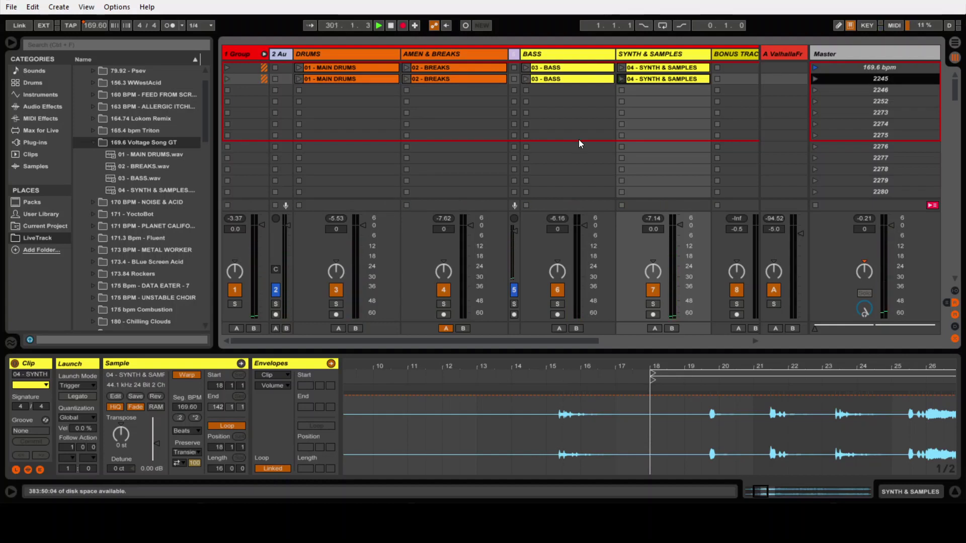
- Shorten the loops of the second-scene 01 - MAIN DRUMS and 02 - BREAKS clips to 8 bars
click(347, 76)
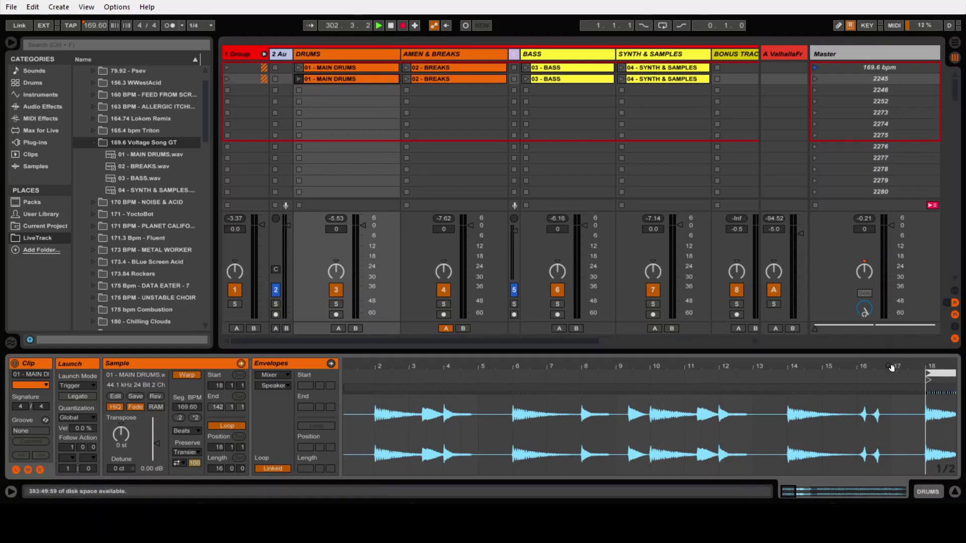
drag(734, 373, 736, 352)
drag(890, 372, 757, 388)
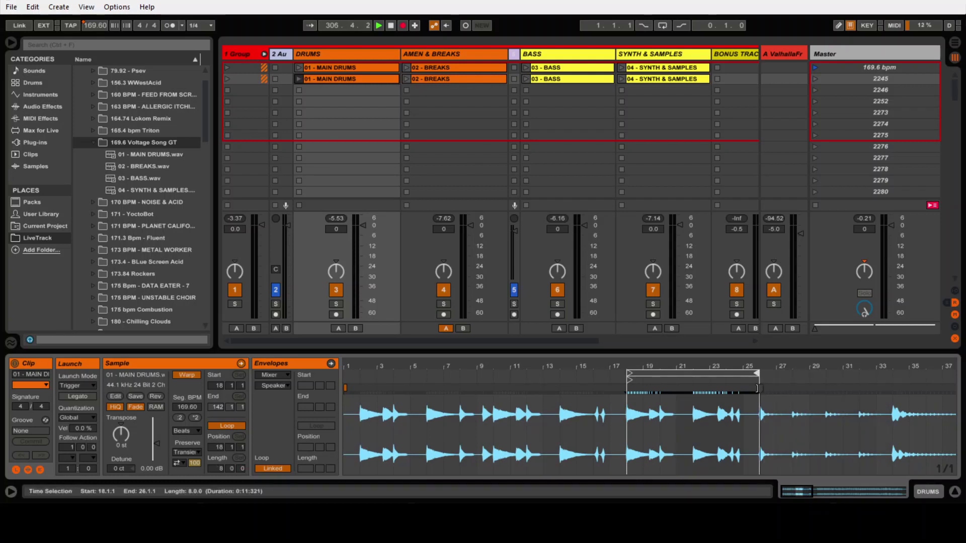
click(456, 80)
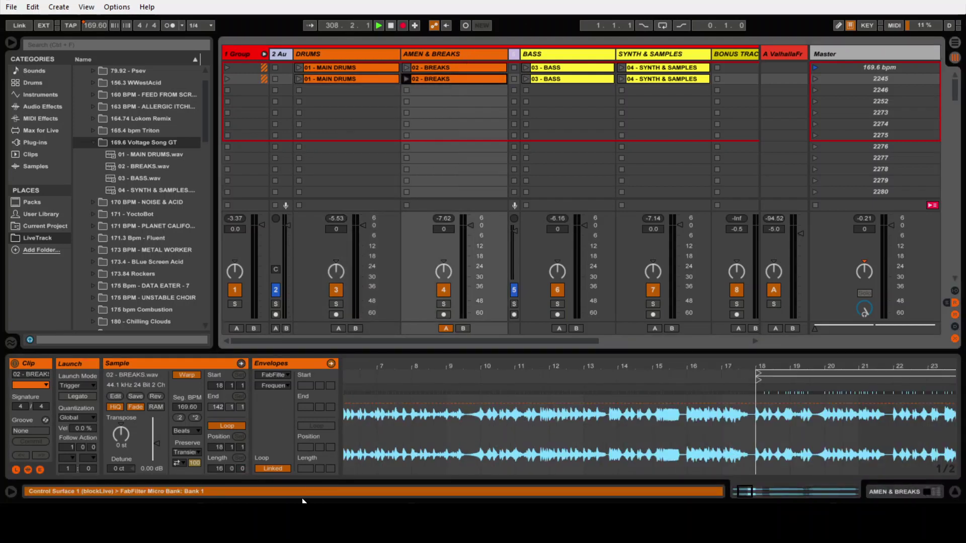
click(218, 468)
text(8)
- Duplicate the four second-scene stem clips into the third scene
click(371, 79)
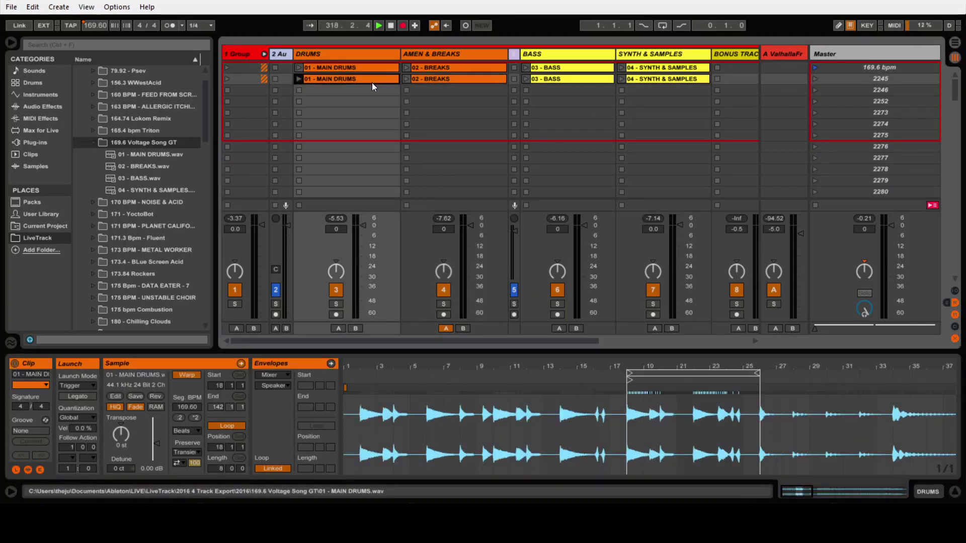
click(324, 68)
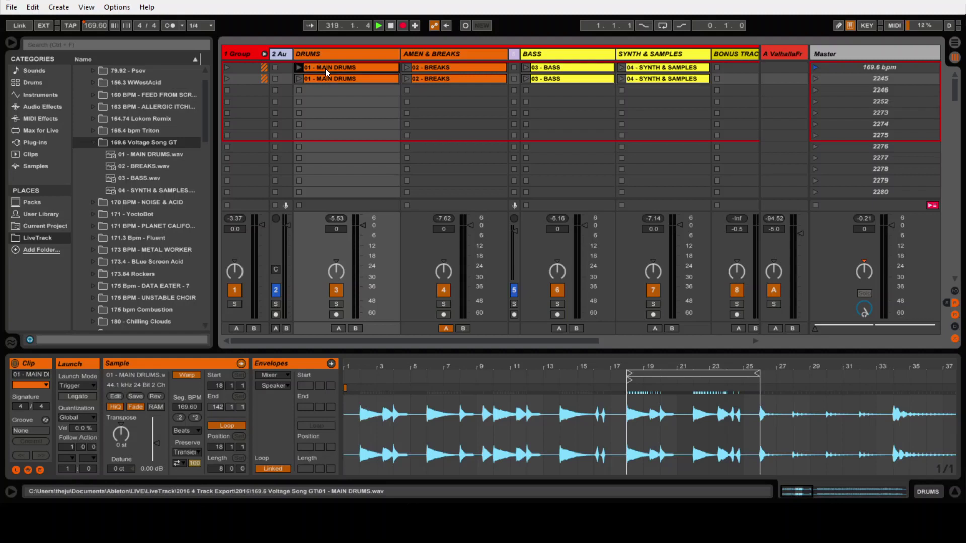
click(373, 79)
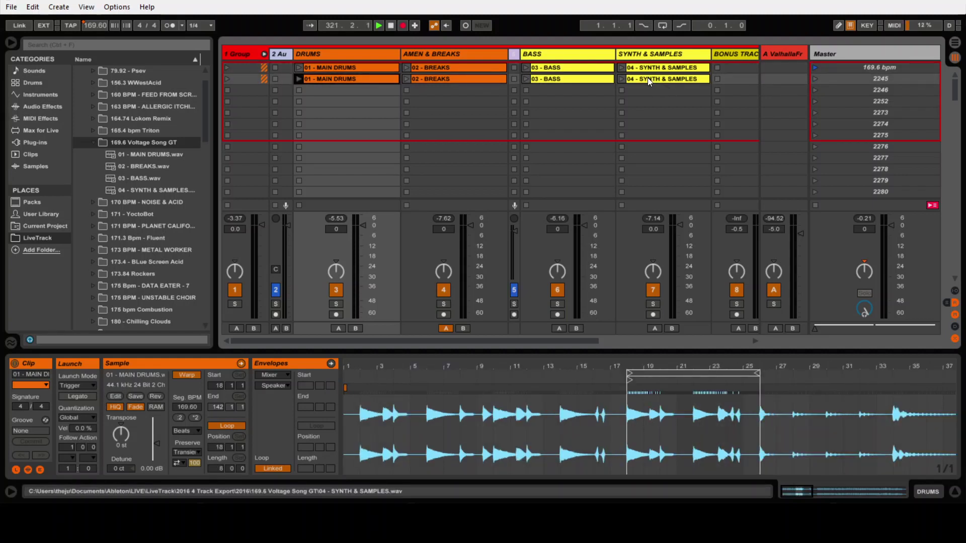
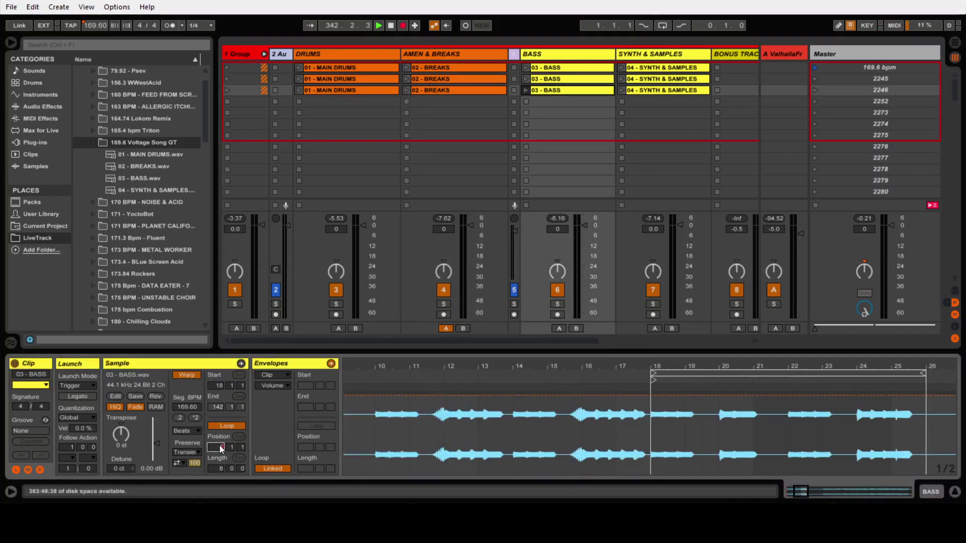
- Set the third-scene 03 - BASS and 04 - SYNTH & SAMPLES loops to start at bar 26 with a length of 16 bars
click(221, 469)
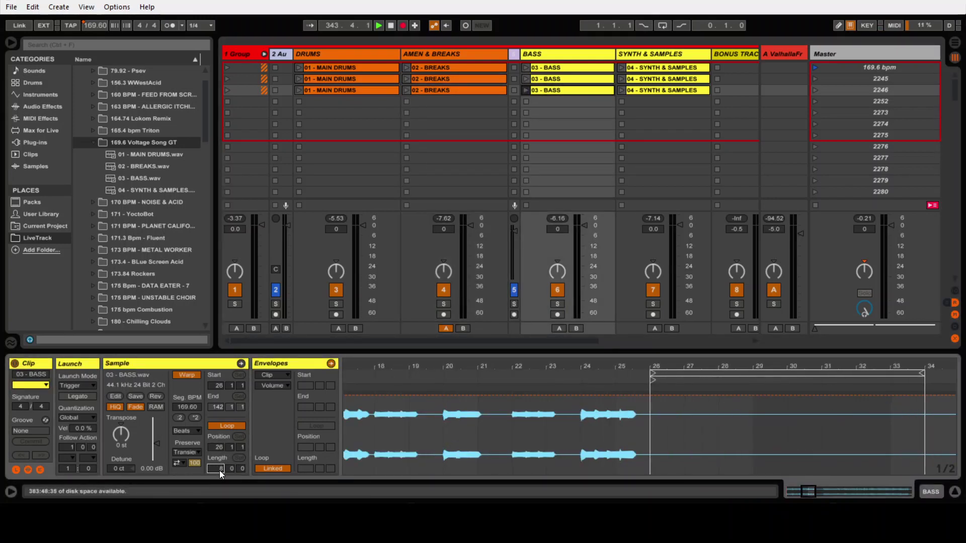
click(662, 92)
click(215, 442)
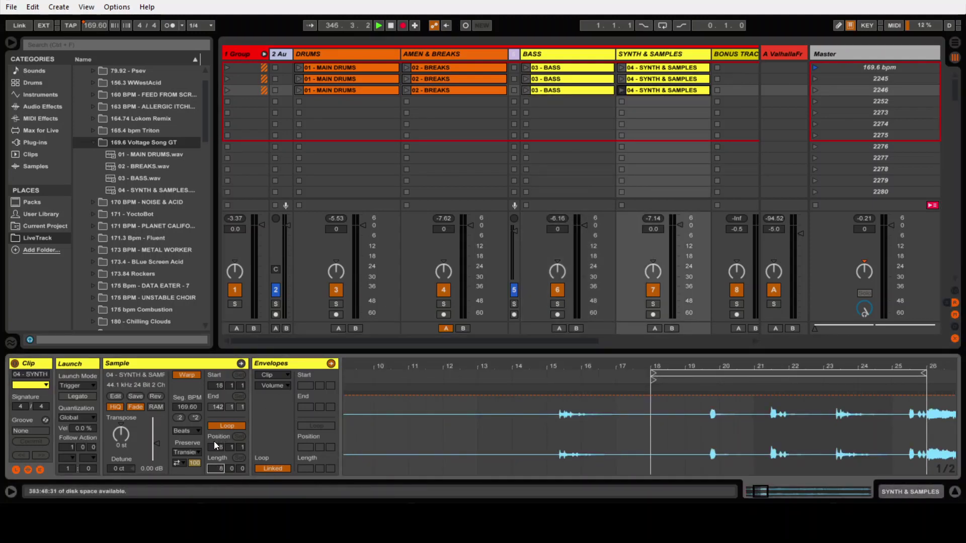
text(26)
click(218, 470)
text(16)
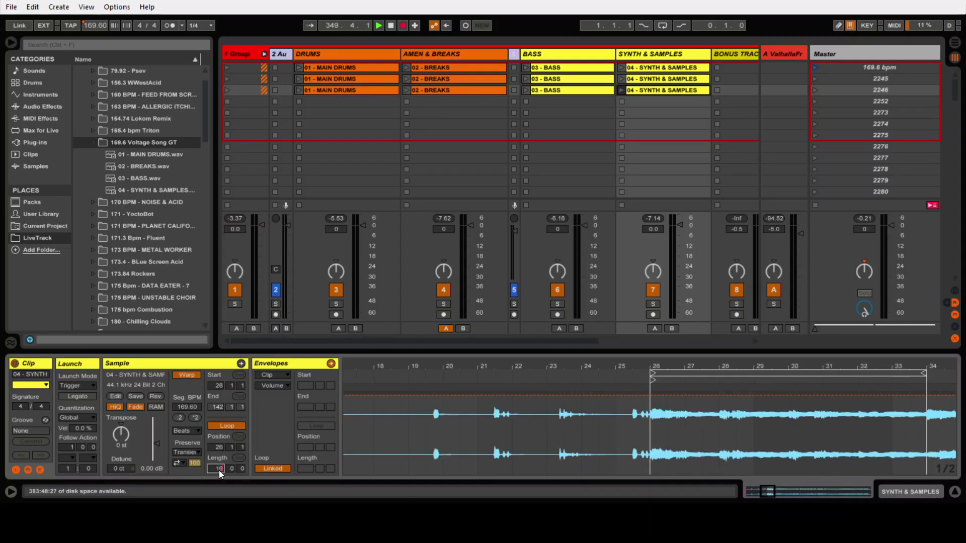
click(552, 106)
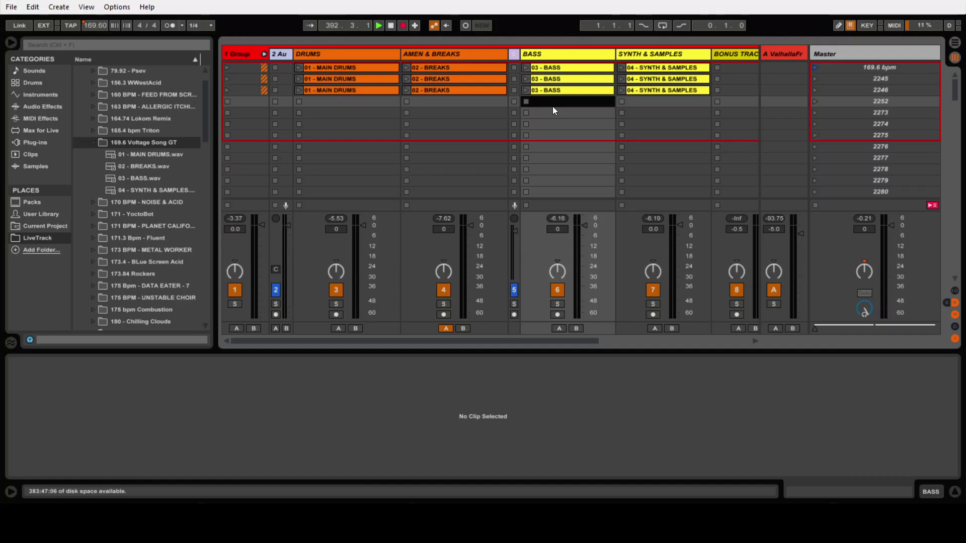
- Duplicate the four third-scene stem clips into the fourth scene
click(361, 87)
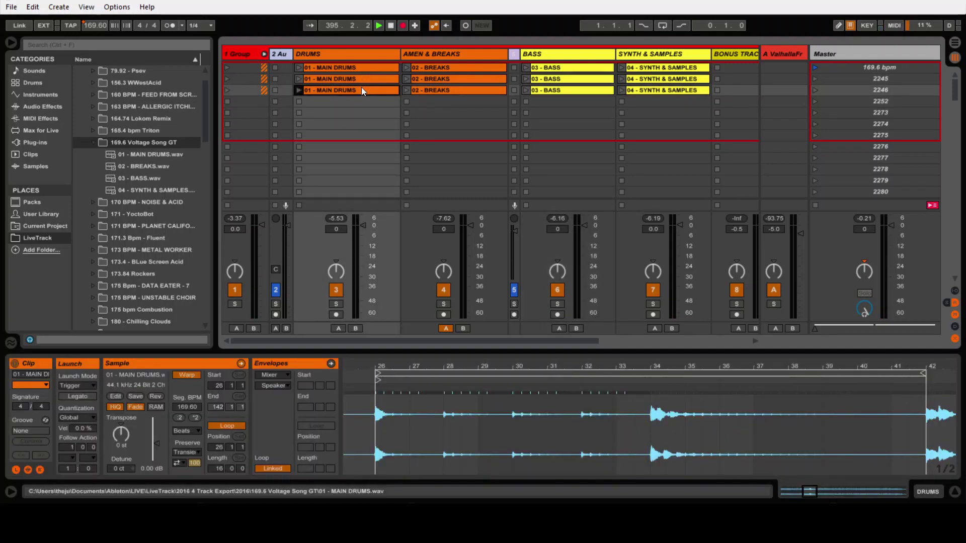
shift+click(650, 89)
key(ctrl+d)
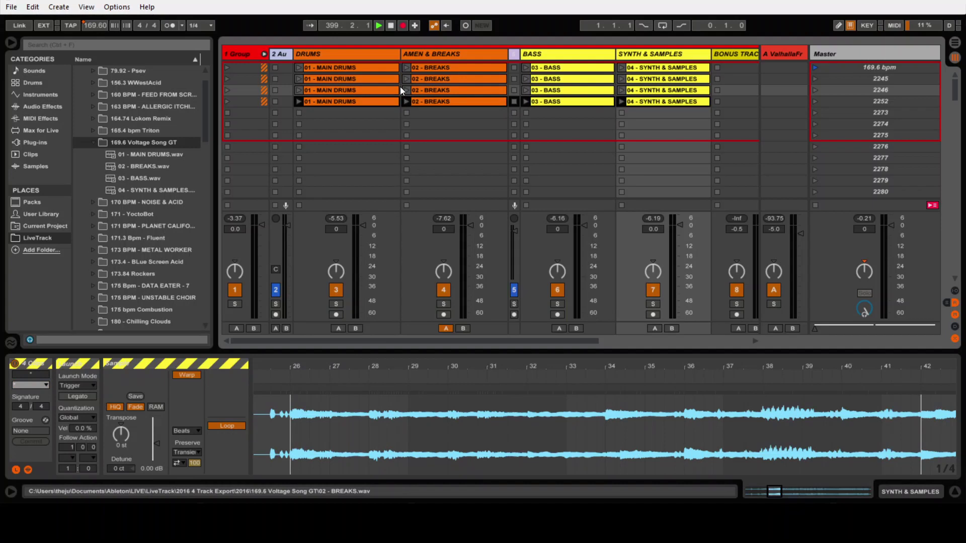
- Set the loop position of the fourth-scene 01 - MAIN DRUMS and 02 - BREAKS clips to bar 42
click(355, 101)
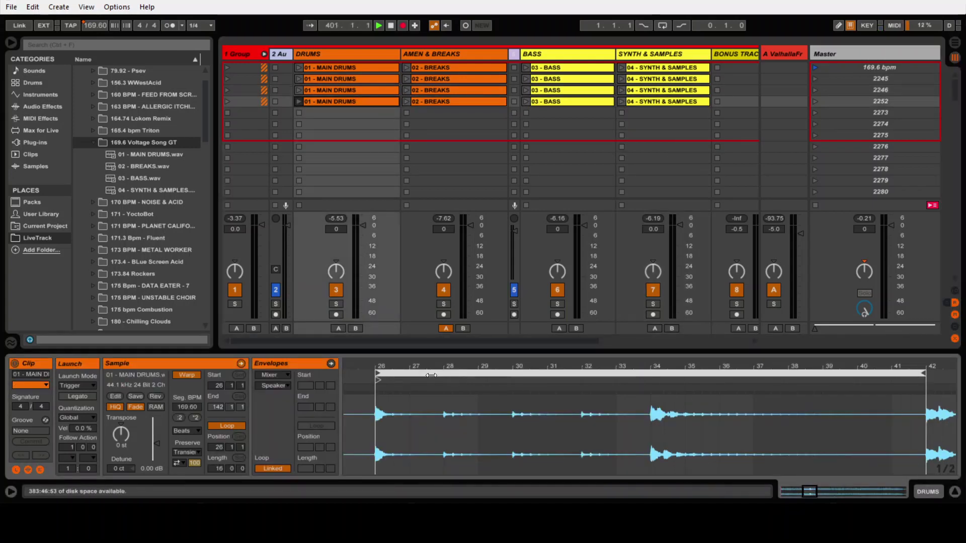
click(219, 447)
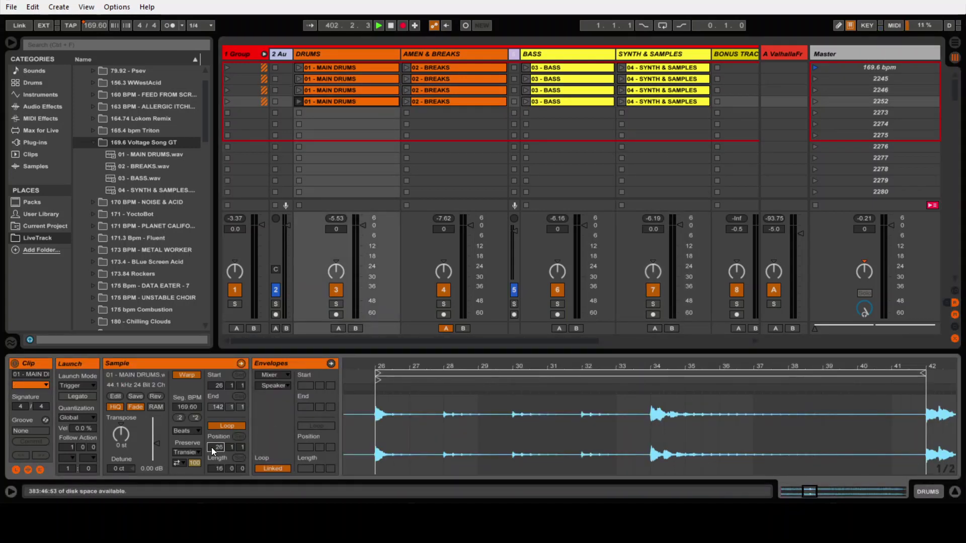
click(419, 102)
click(219, 447)
text(42)
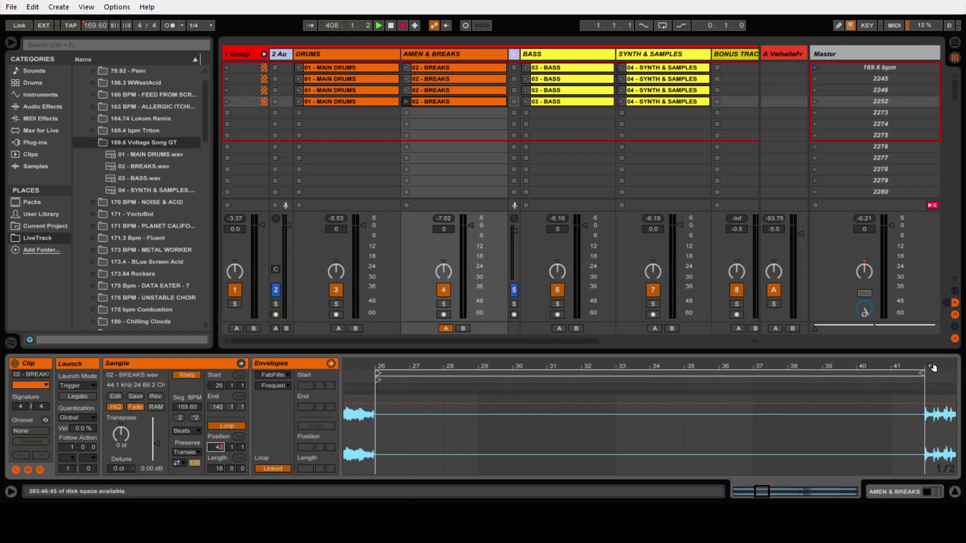
- Set the loop position of the fourth-scene 03 - BASS and 04 - SYNTH & SAMPLES clips to bar 42 and launch the scene
click(554, 100)
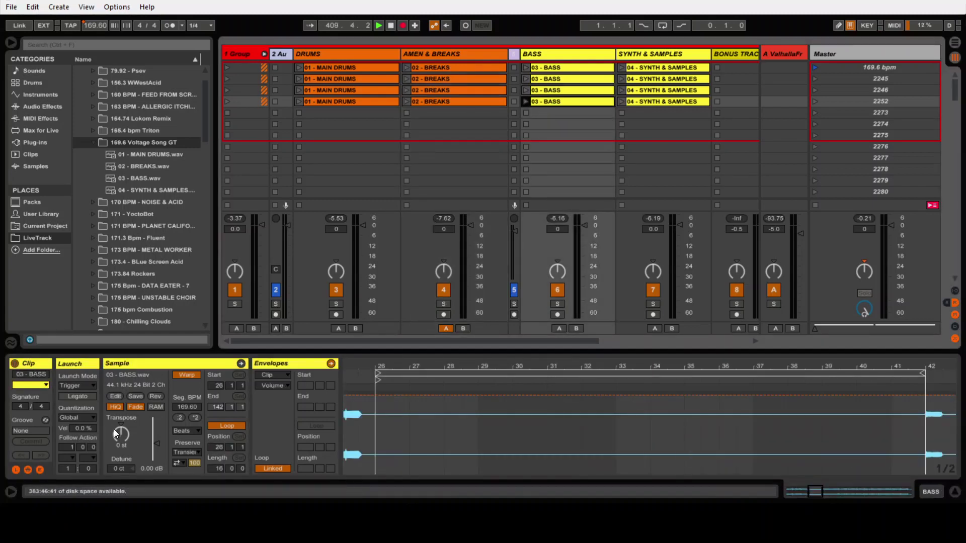
click(219, 446)
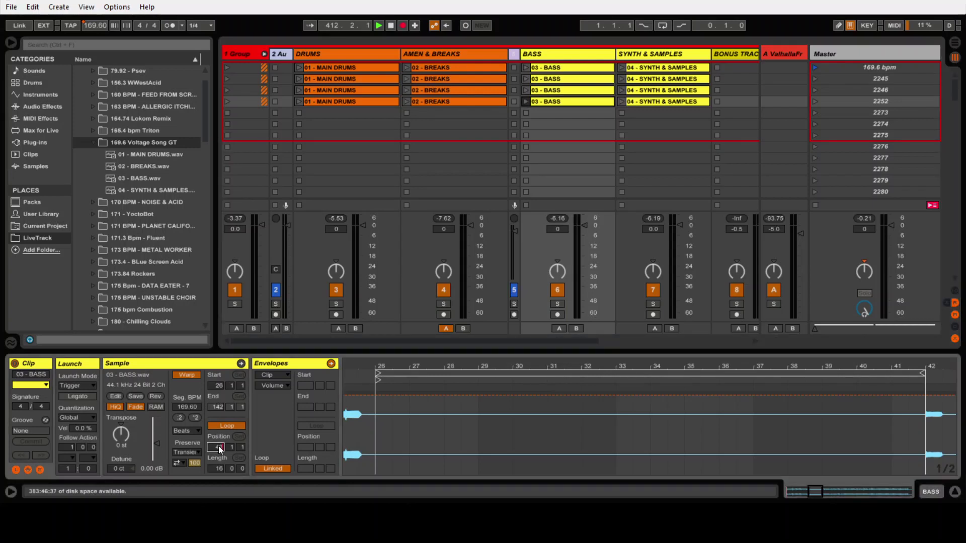
click(638, 102)
click(222, 446)
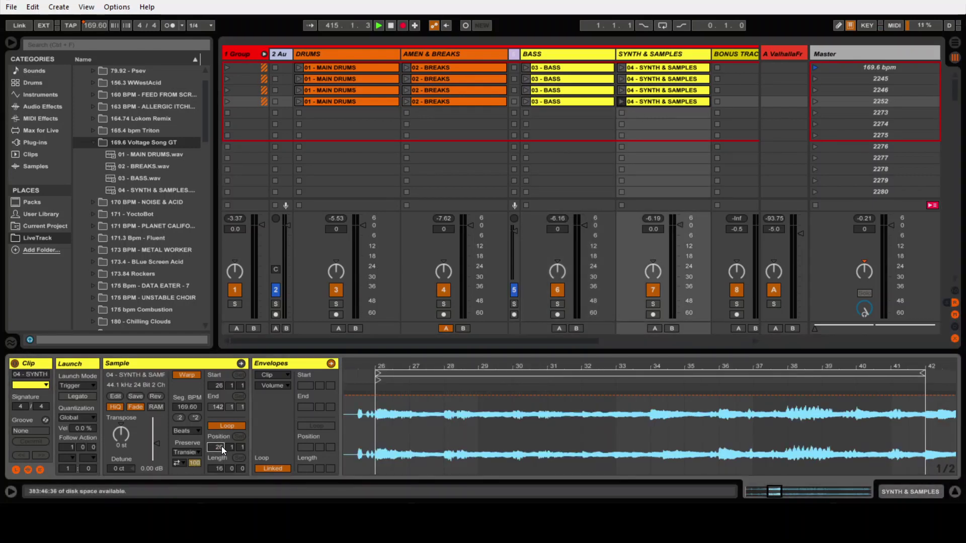
text(42)
click(818, 104)
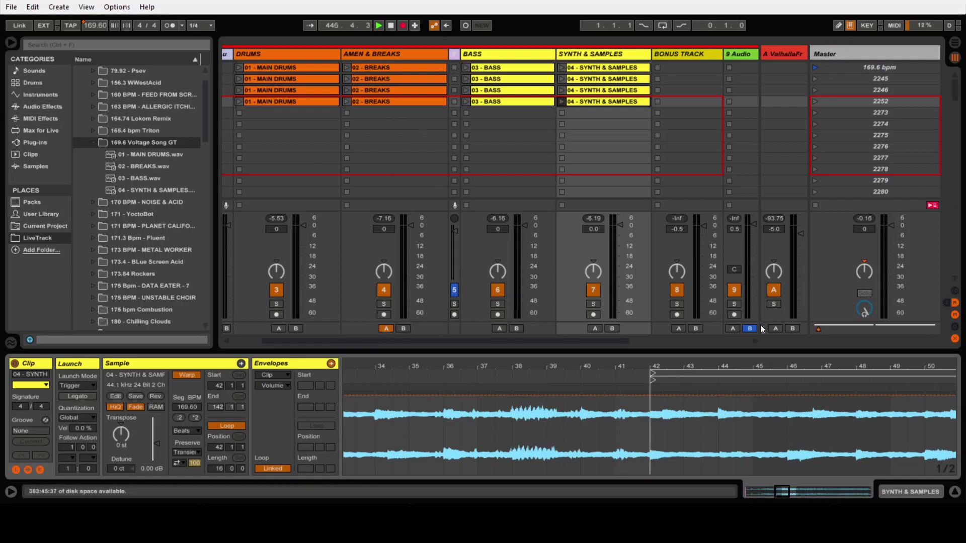
- Examine the BREAK clips on the 9 Audio track and the MIDI note mappings of their slots
click(741, 55)
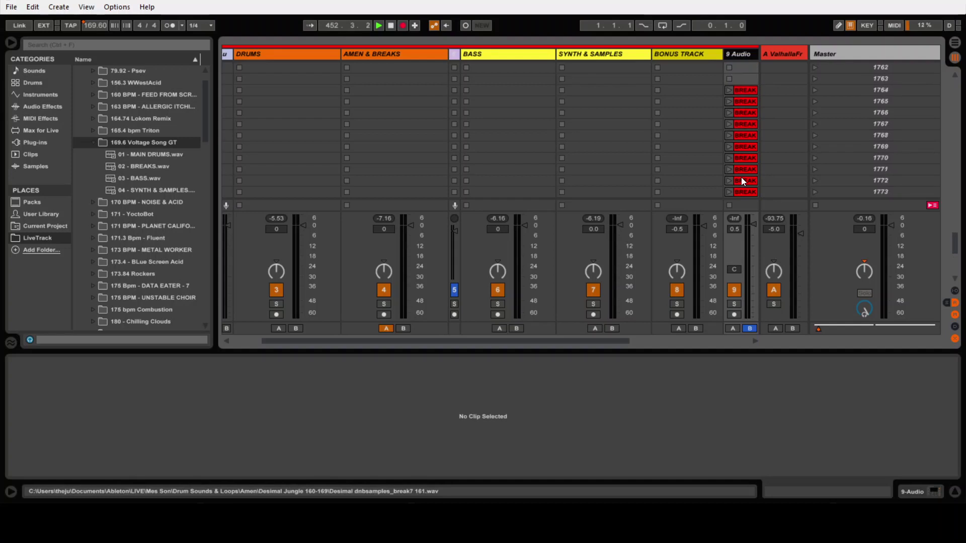
click(895, 25)
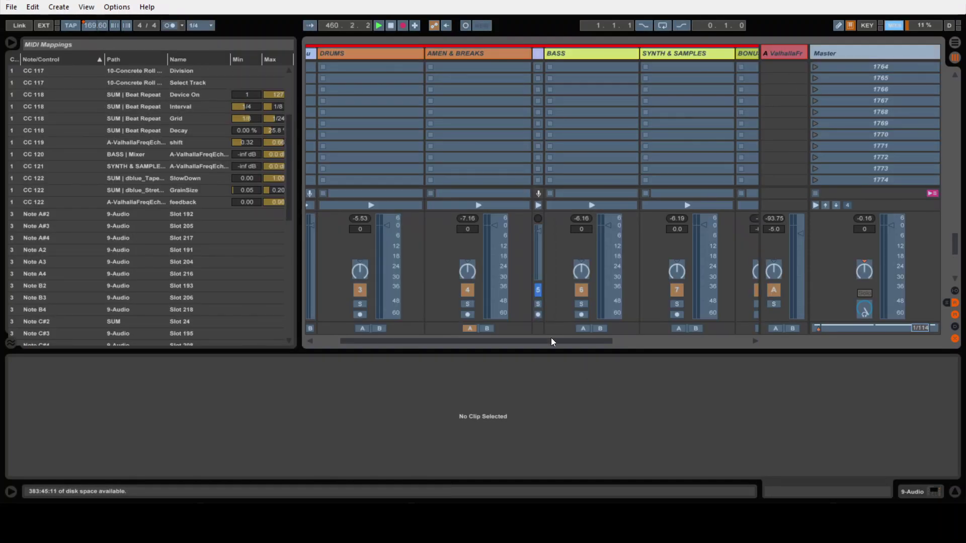
drag(550, 341, 666, 342)
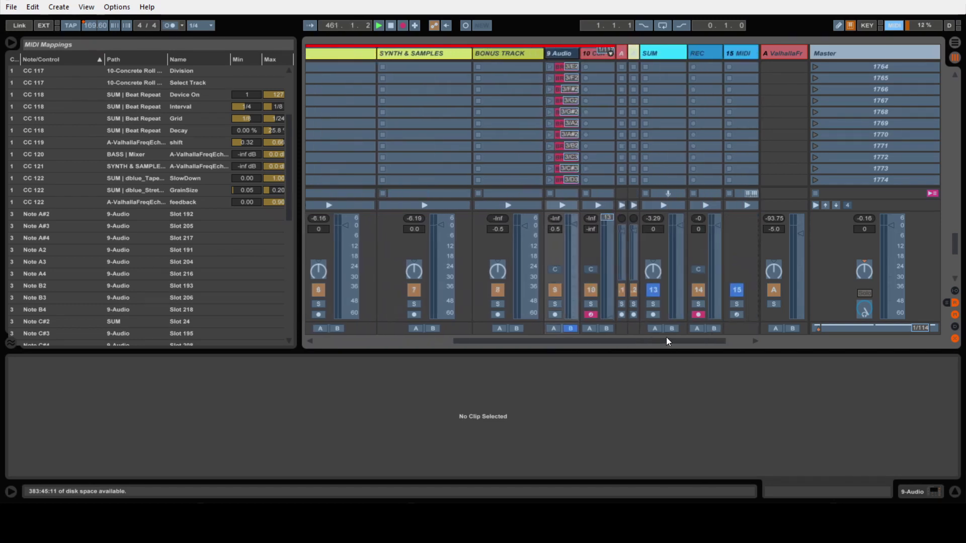
click(561, 66)
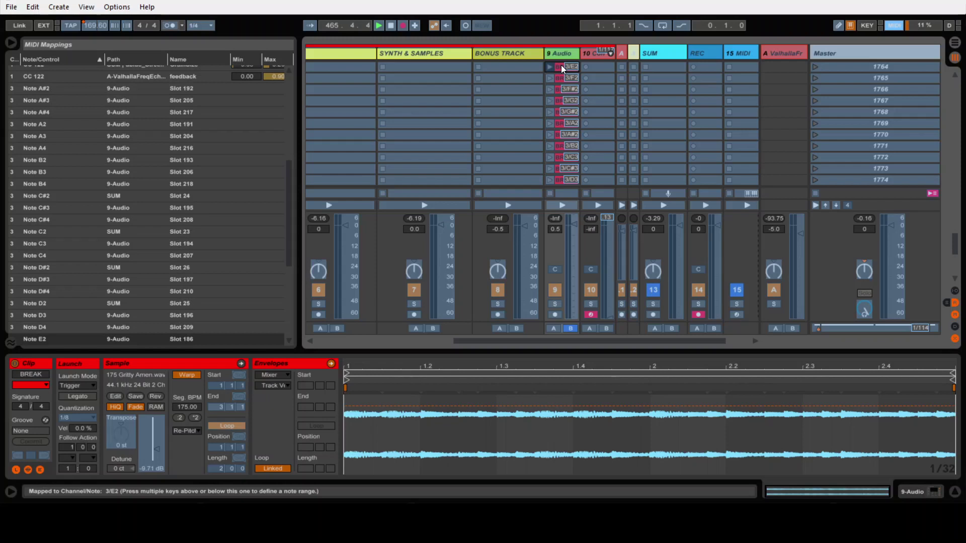
click(893, 26)
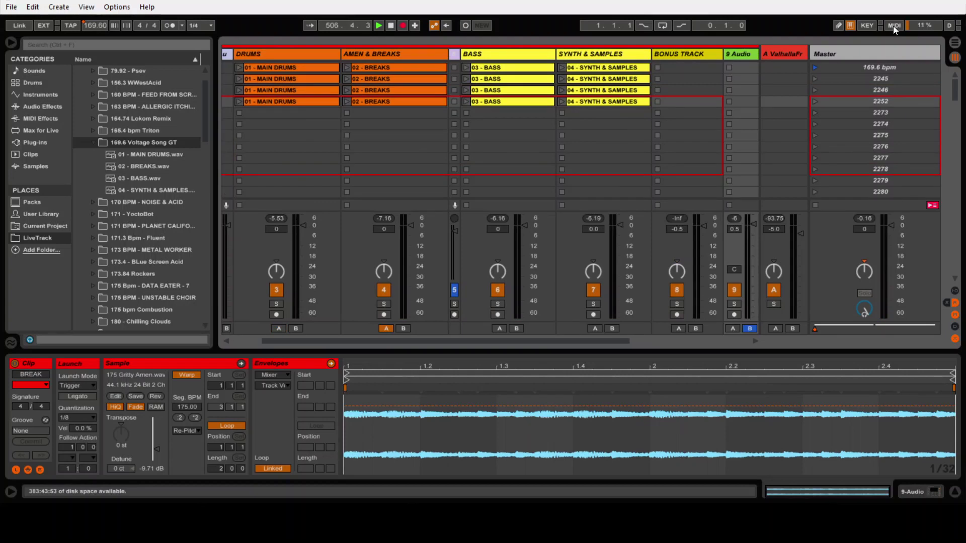
- Duplicate the fourth-scene 02 - BREAKS clip into the fifth scene, audition it, and set the copy's start marker to 44.4.1
click(368, 102)
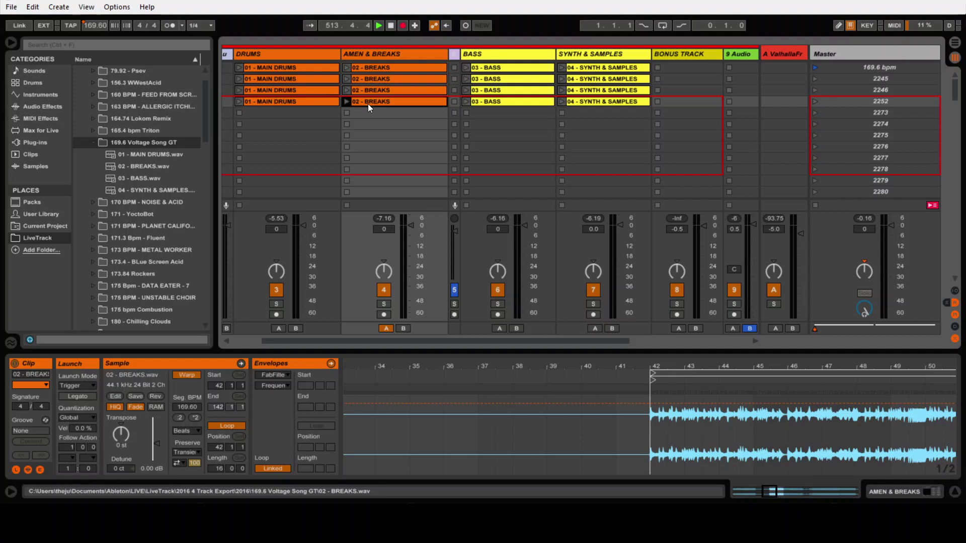
key(ctrl+d)
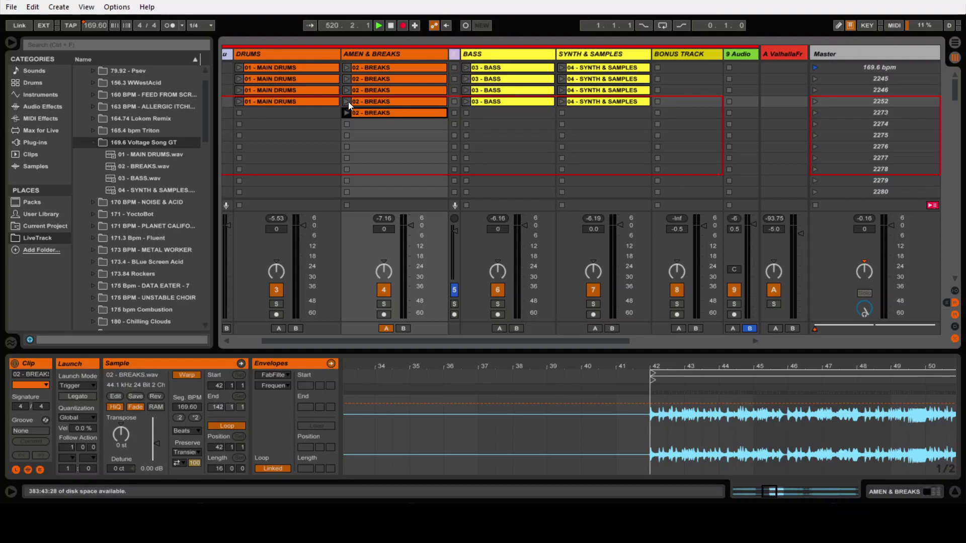
click(348, 101)
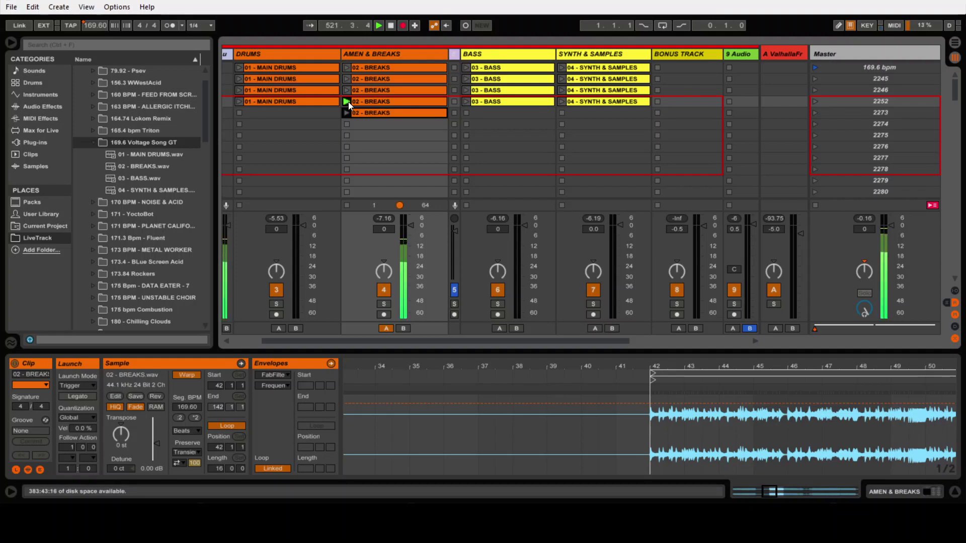
click(377, 115)
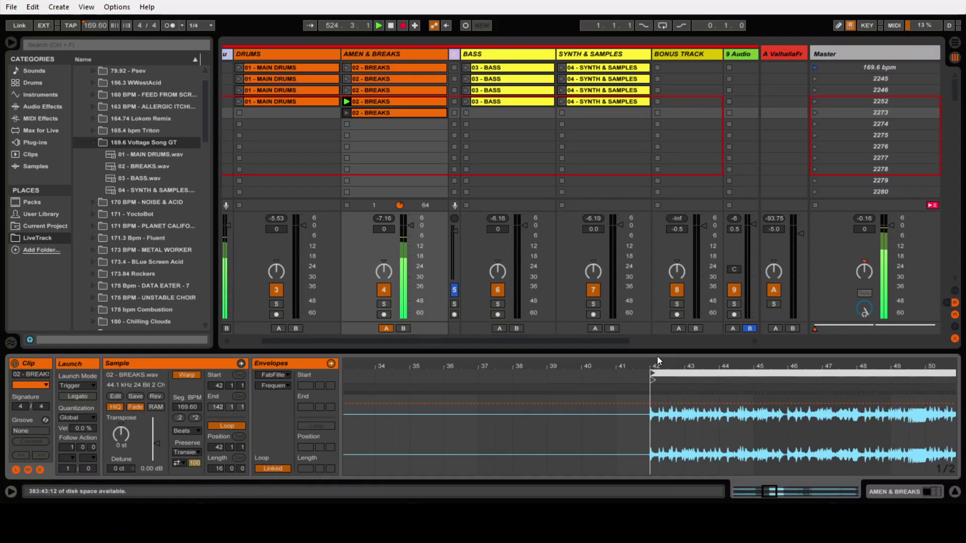
click(347, 113)
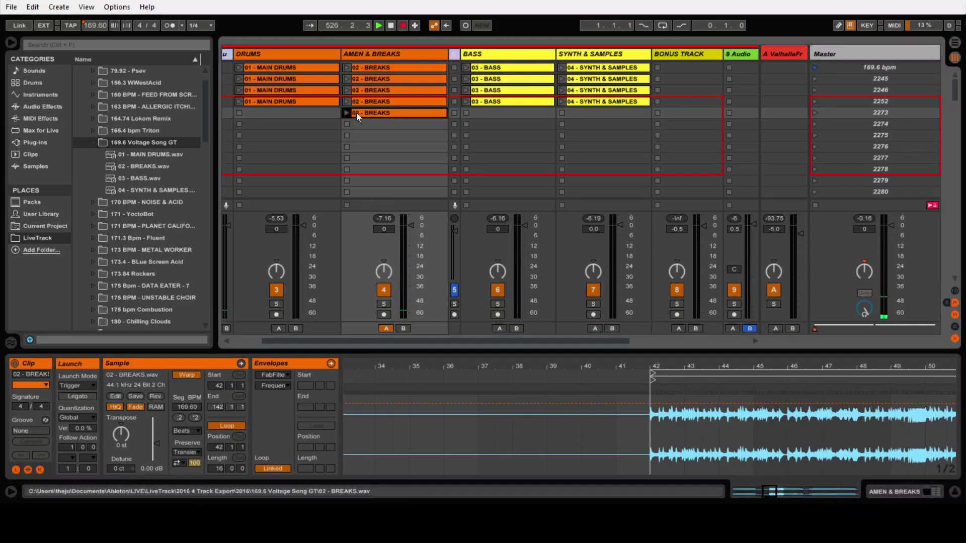
mouse_move(693, 367)
mouse_down()
mouse_move(699, 375)
mouse_move(623, 376)
mouse_up()
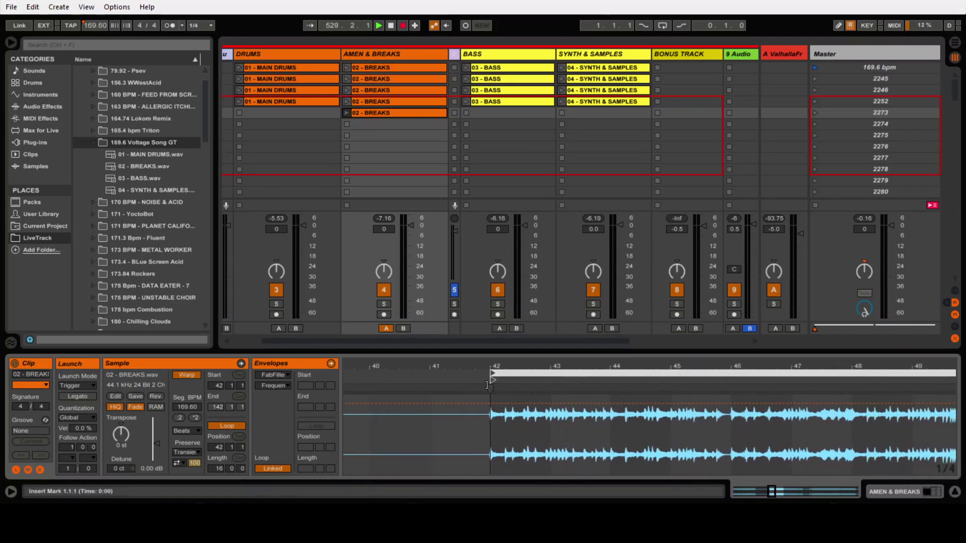
mouse_move(495, 380)
mouse_down()
mouse_move(658, 377)
mouse_move(626, 384)
mouse_up()
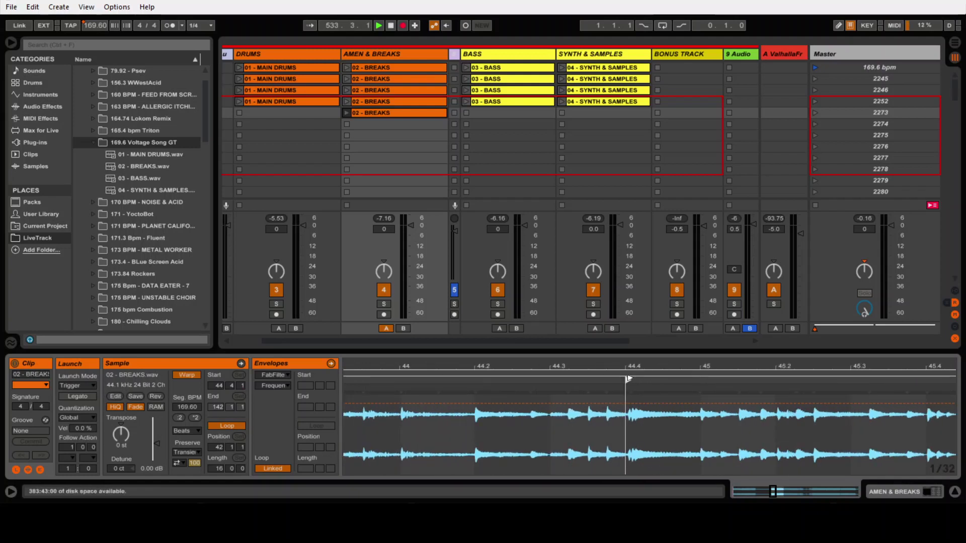
click(628, 378)
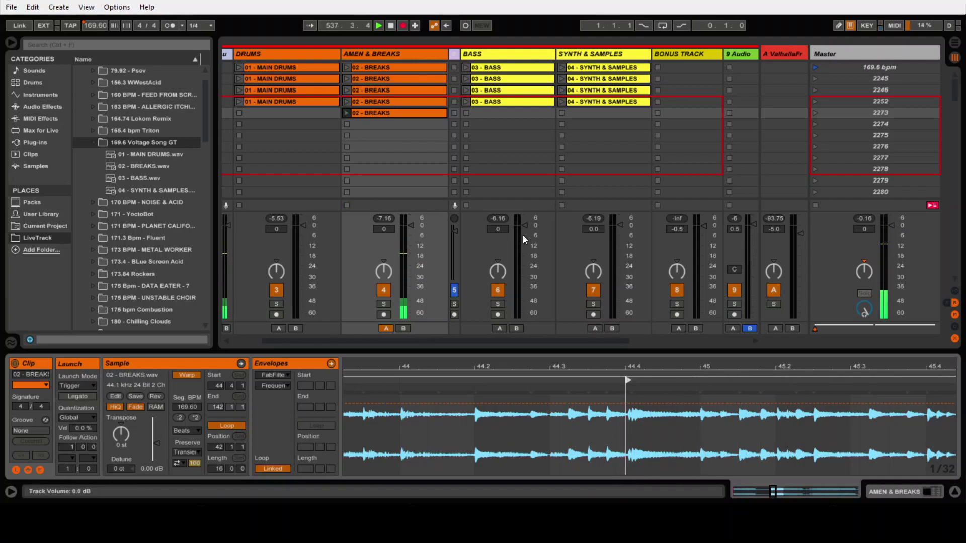
- Duplicate the fifth-scene 02 - BREAKS clip into the sixth scene, launch the copy and set its start marker to 46.3.1
click(378, 113)
key(ctrl+d)
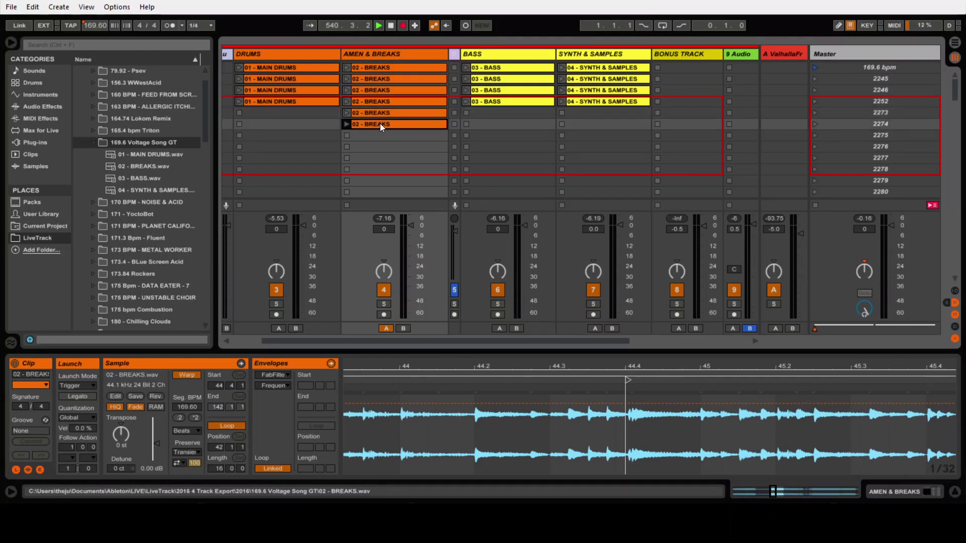
key(Return)
mouse_move(629, 382)
mouse_down()
mouse_move(782, 383)
mouse_move(800, 398)
mouse_move(722, 437)
mouse_move(811, 420)
mouse_move(702, 413)
mouse_move(720, 407)
mouse_up()
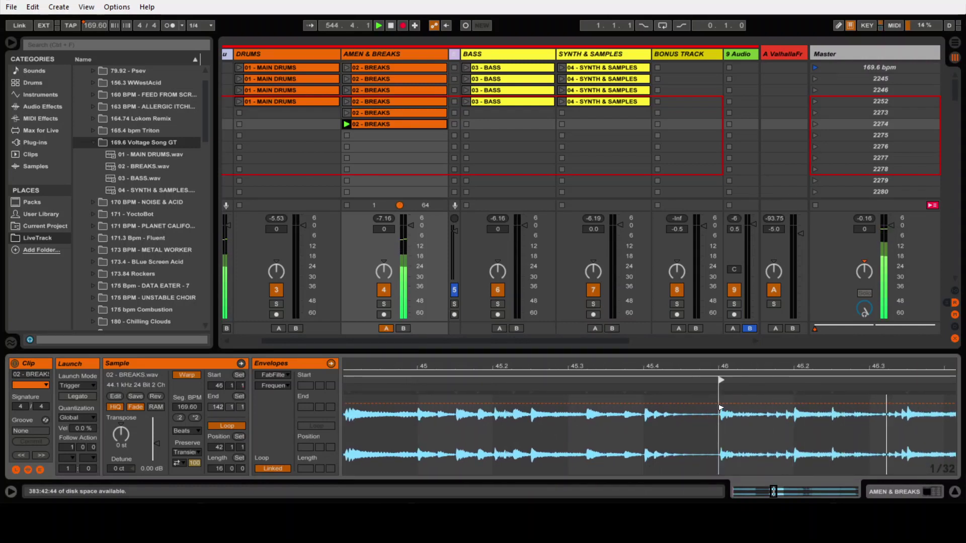
mouse_move(720, 408)
mouse_down()
mouse_move(888, 406)
mouse_move(869, 407)
mouse_up()
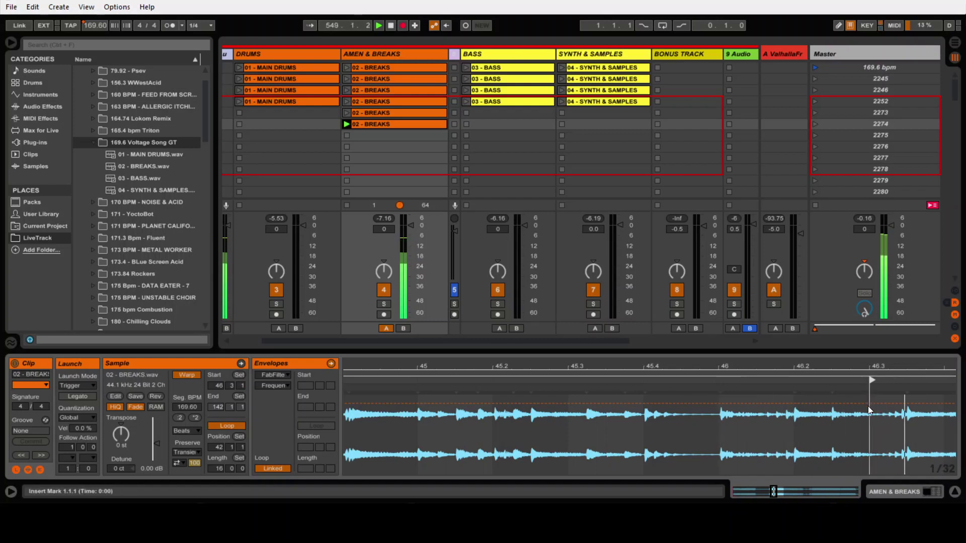
- Duplicate the sixth-scene 02 - BREAKS clip into the seventh scene and set the copy's start marker to 47.4.1
click(420, 122)
key(ctrl+d)
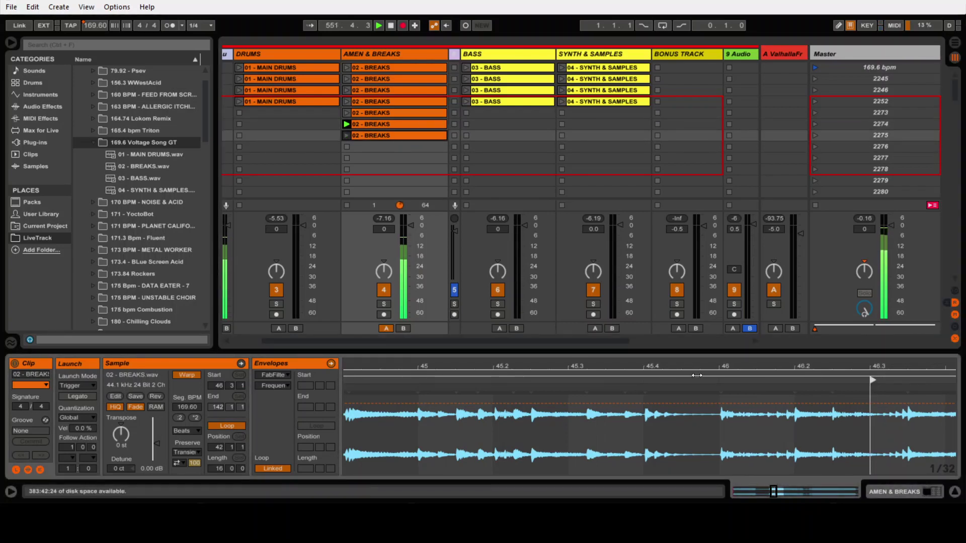
mouse_move(875, 378)
mouse_down()
mouse_move(890, 379)
mouse_move(735, 433)
mouse_move(619, 440)
mouse_move(627, 448)
mouse_move(606, 455)
mouse_move(936, 468)
mouse_move(792, 484)
mouse_move(867, 477)
mouse_up()
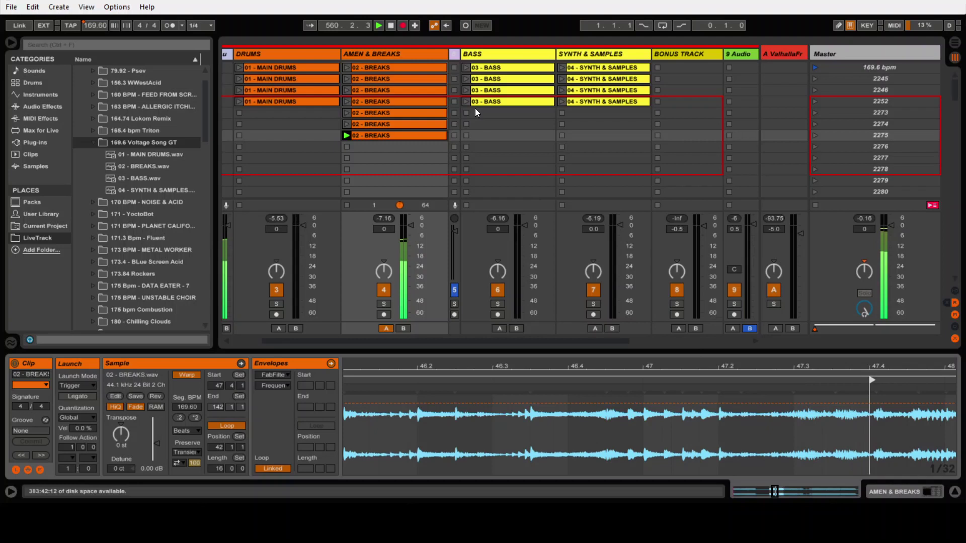
- Duplicate the seventh-scene 02 - BREAKS clip into the eighth scene and set the copy's start marker to 49.3.1
click(398, 135)
key(ctrl+d)
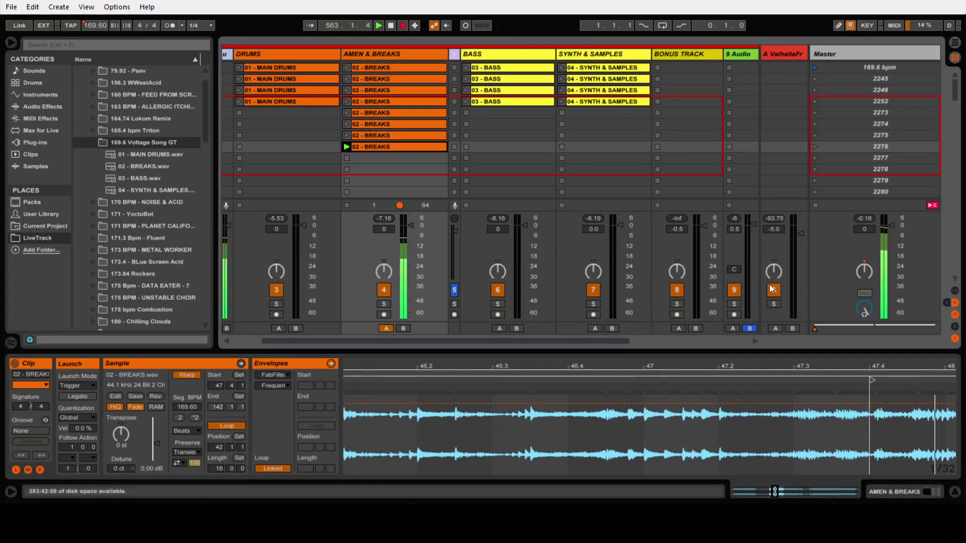
mouse_move(877, 380)
mouse_down()
mouse_move(936, 381)
mouse_move(722, 401)
mouse_up()
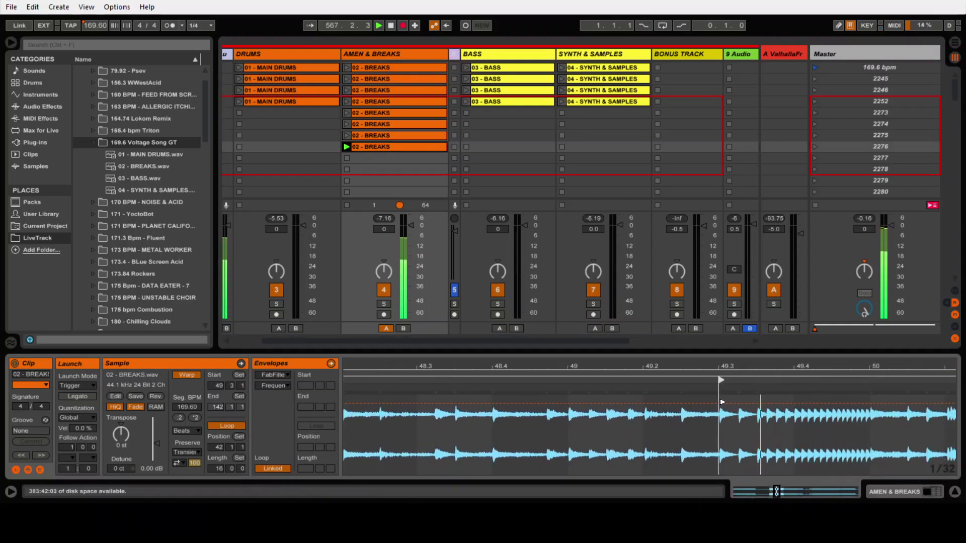
- Duplicate the eighth-scene 02 - BREAKS clip into the ninth scene and set the copy's start marker to 51.3.1
click(370, 149)
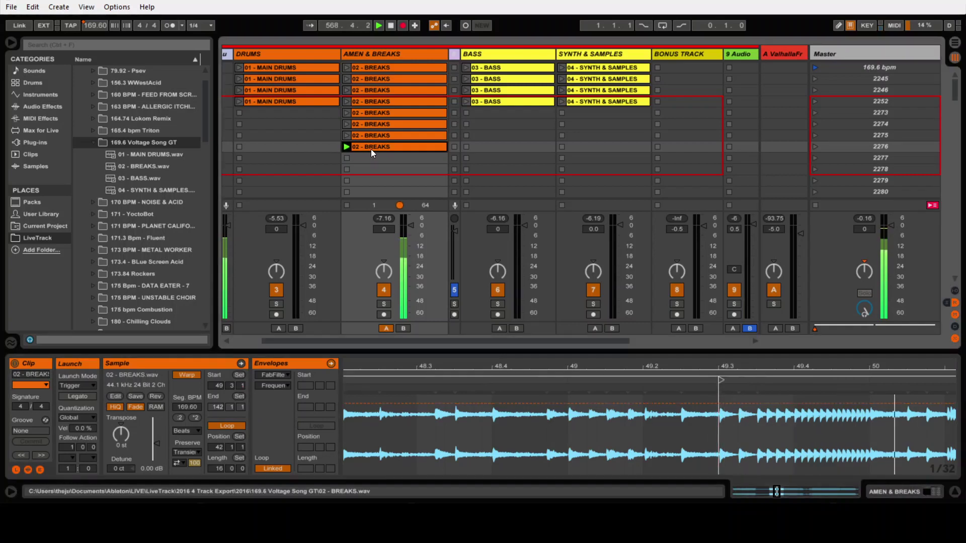
key(ctrl+d)
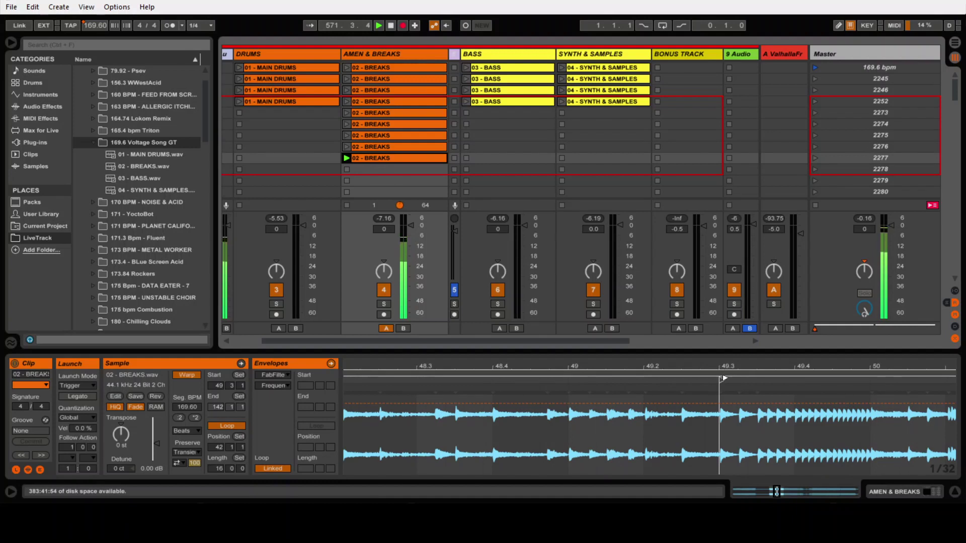
click(723, 378)
drag(955, 424, 775, 424)
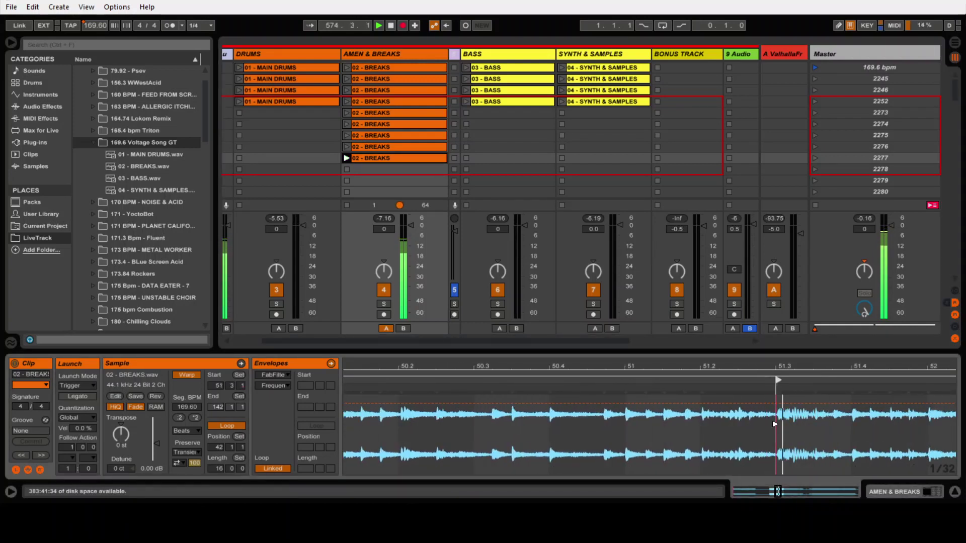
- Duplicate the ninth-scene 02 - BREAKS clip into the tenth scene and set the copy's start marker to 53.4.1
click(404, 160)
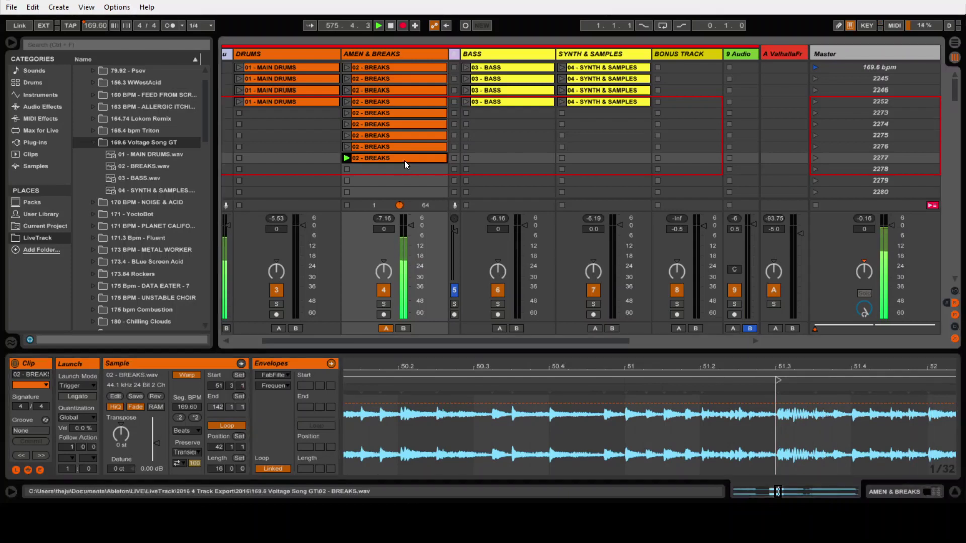
key(ctrl+d)
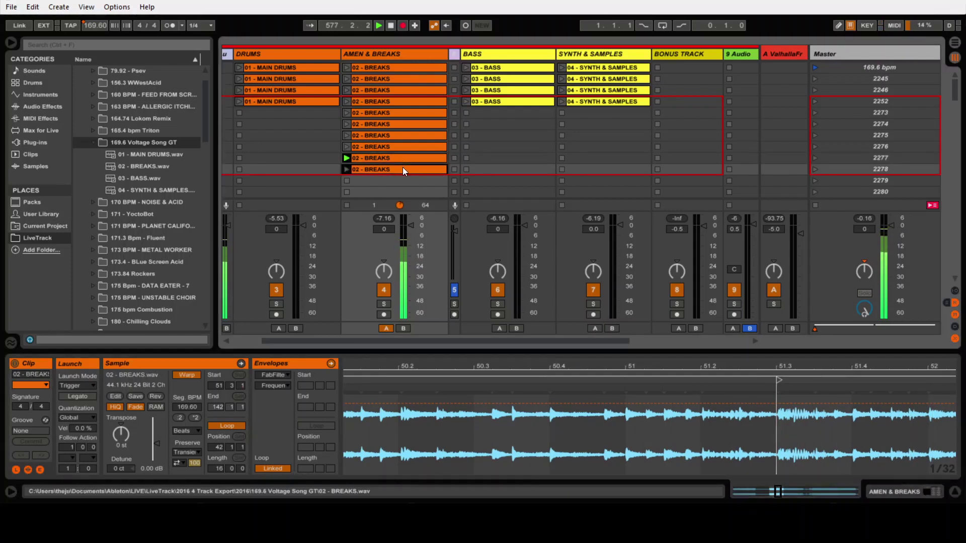
click(776, 386)
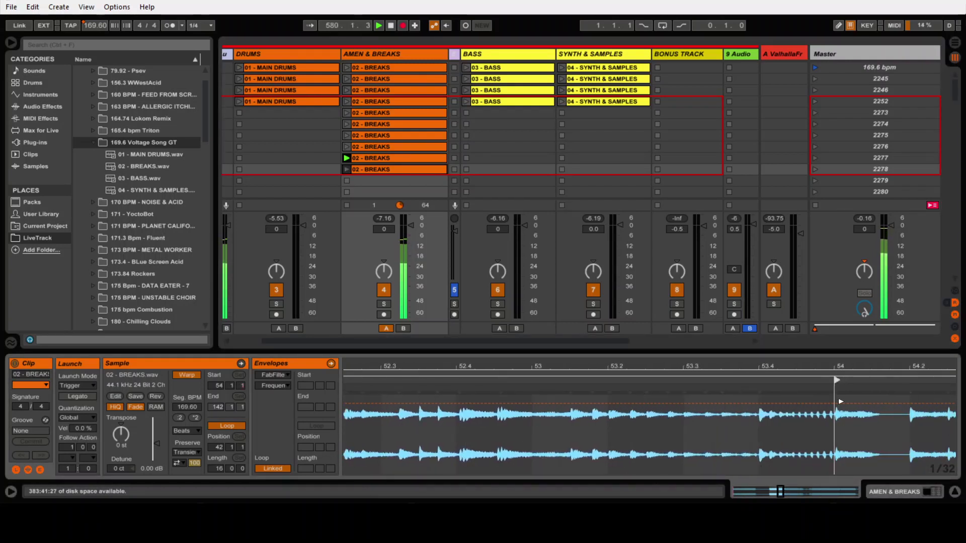
click(734, 444)
click(762, 435)
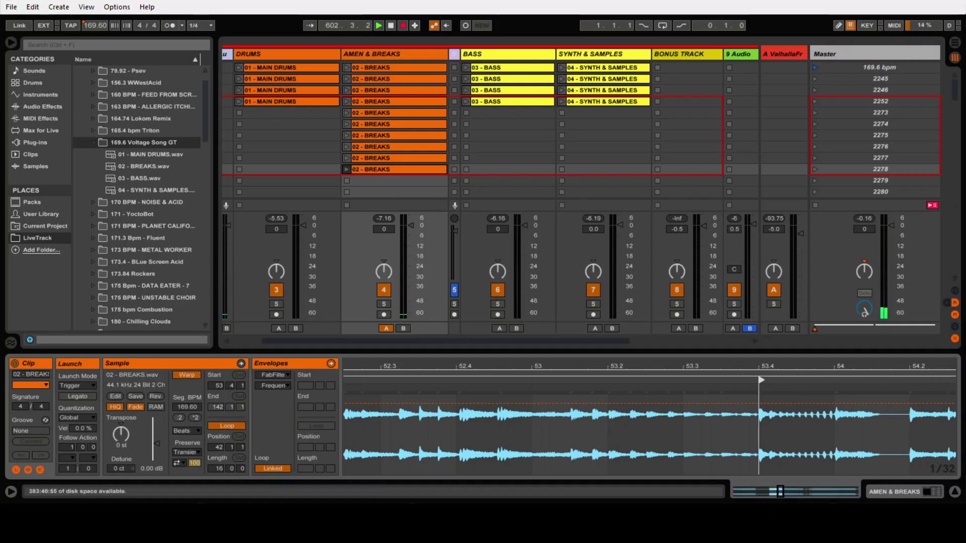
- Set the launch quantization of the six 02 - BREAKS clips in scenes 2273 to 2278 to 1/8
click(391, 117)
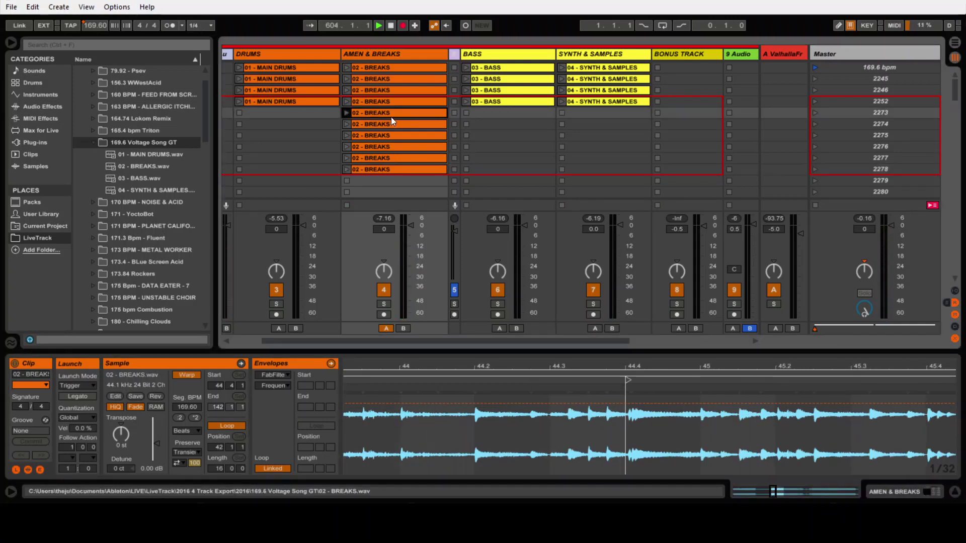
scroll(390, 117, down, 1)
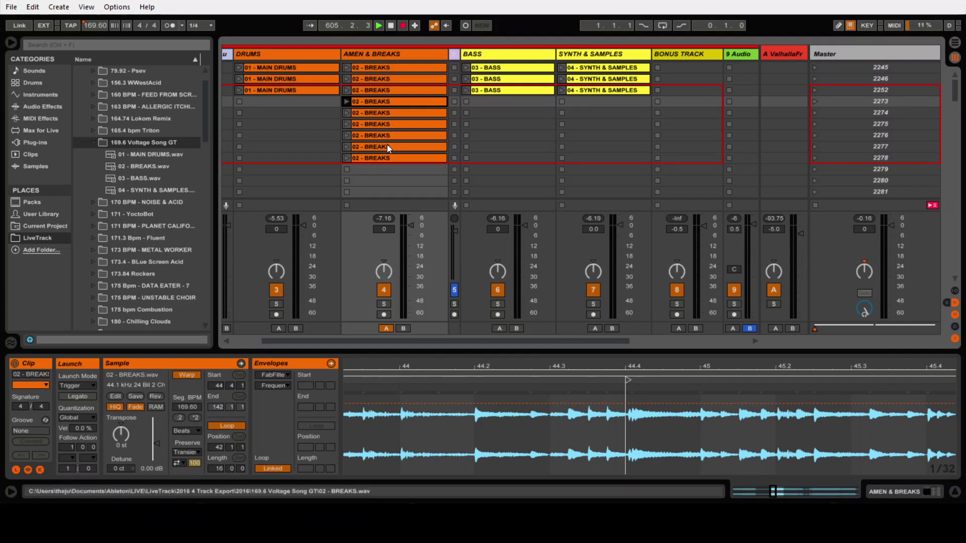
shift+click(385, 161)
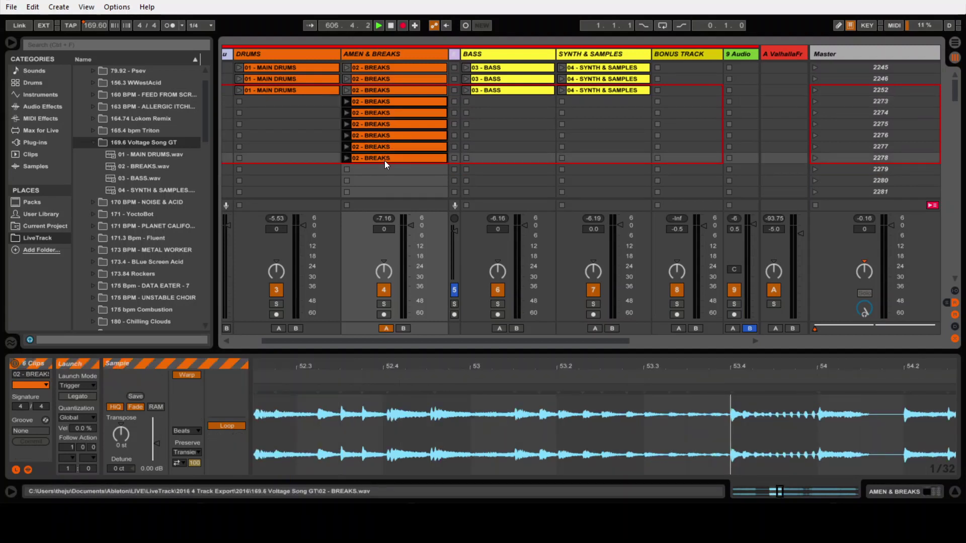
click(12, 477)
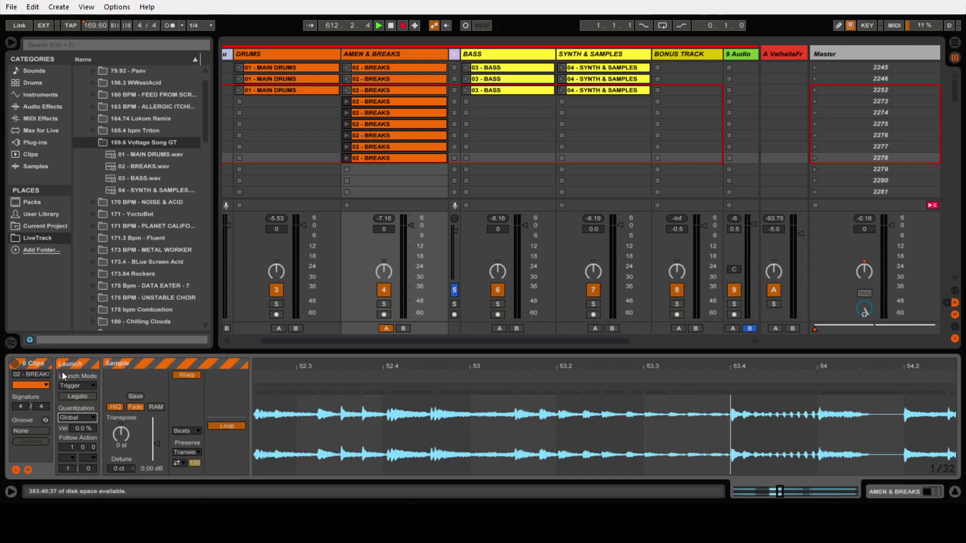
key(Down)
key(Return)
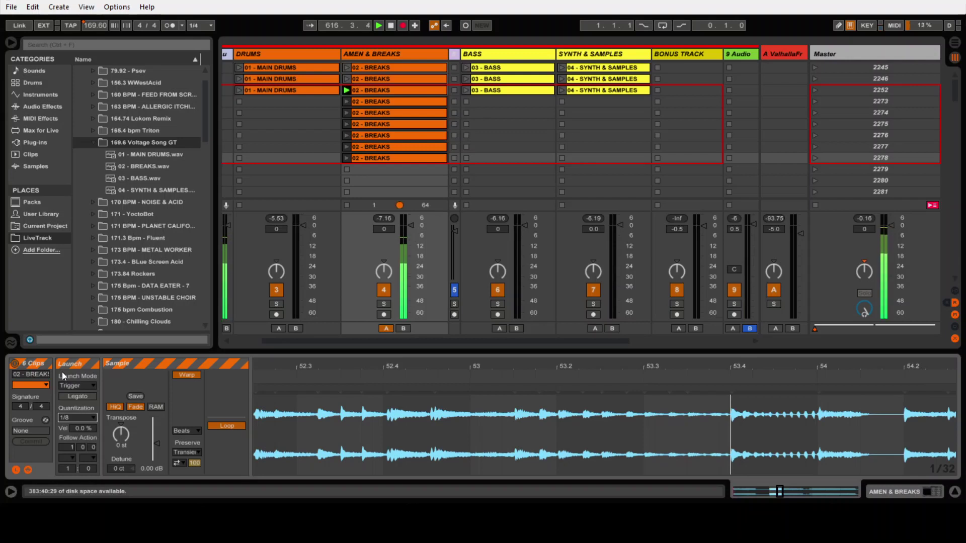
- Audition the 02 - BREAKS clips from scene 2252 onward by launching them in quick alternation
key(Down)
key(Down)
key(Down)
key(Return)
key(Up)
key(Up)
key(Return)
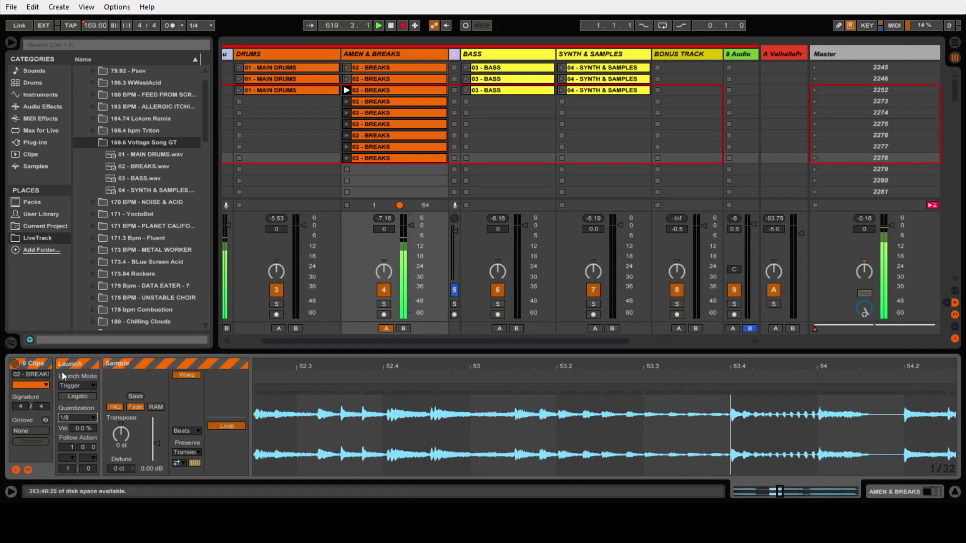
key(Up)
key(Up)
key(Up)
key(Up)
key(Up)
key(Up)
key(Return)
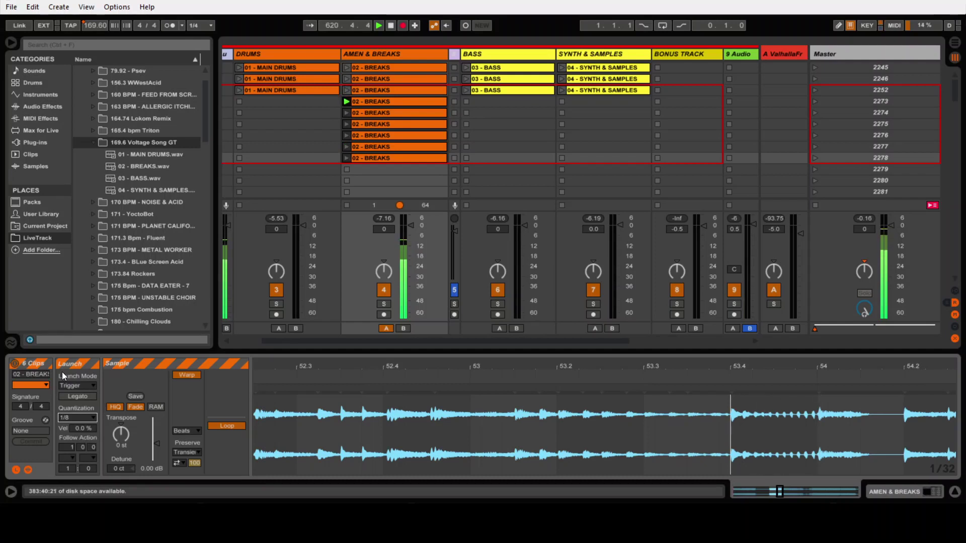
key(Down)
key(Down)
key(Down)
key(Return)
key(Up)
key(Up)
key(Up)
key(Up)
key(Return)
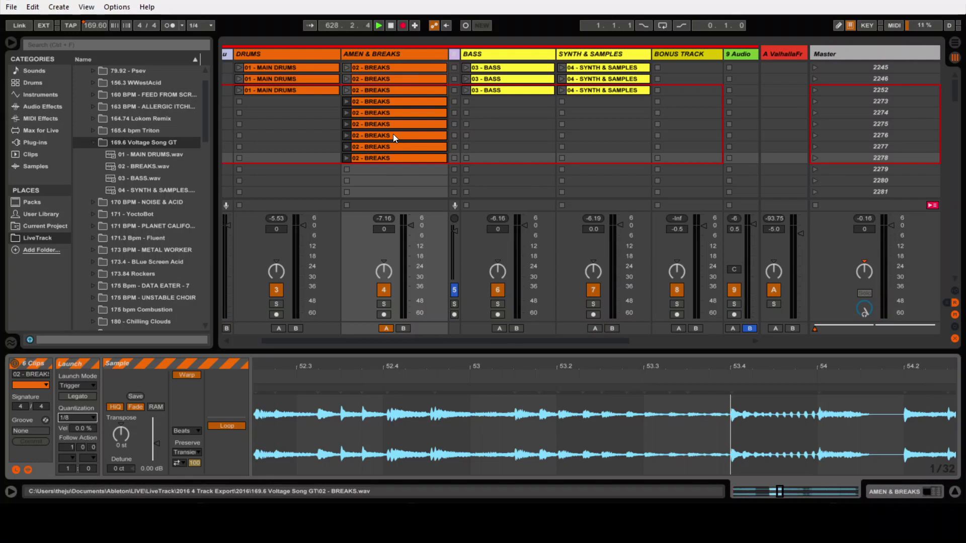
- Copy the drums, breaks, bass and synth clips of scene 2252 into scene 2279
click(387, 94)
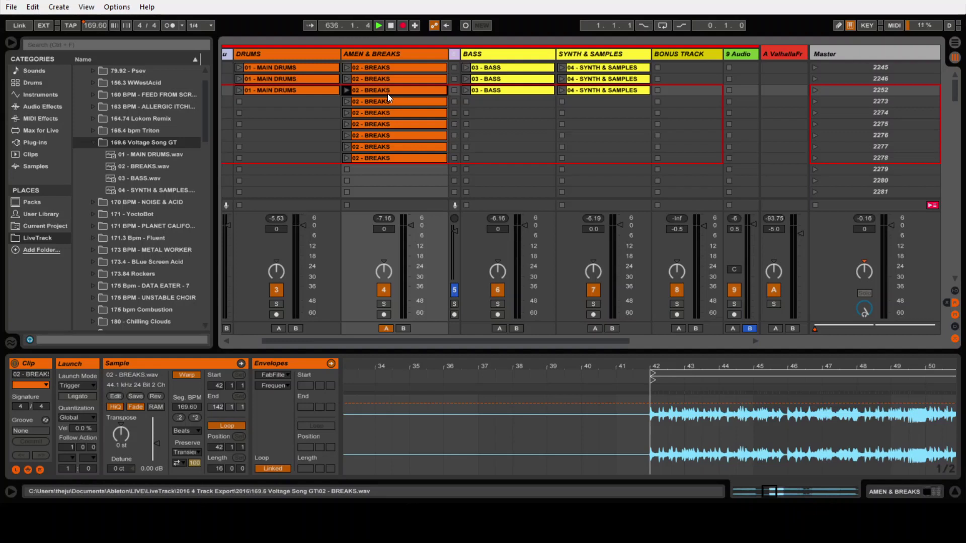
click(295, 92)
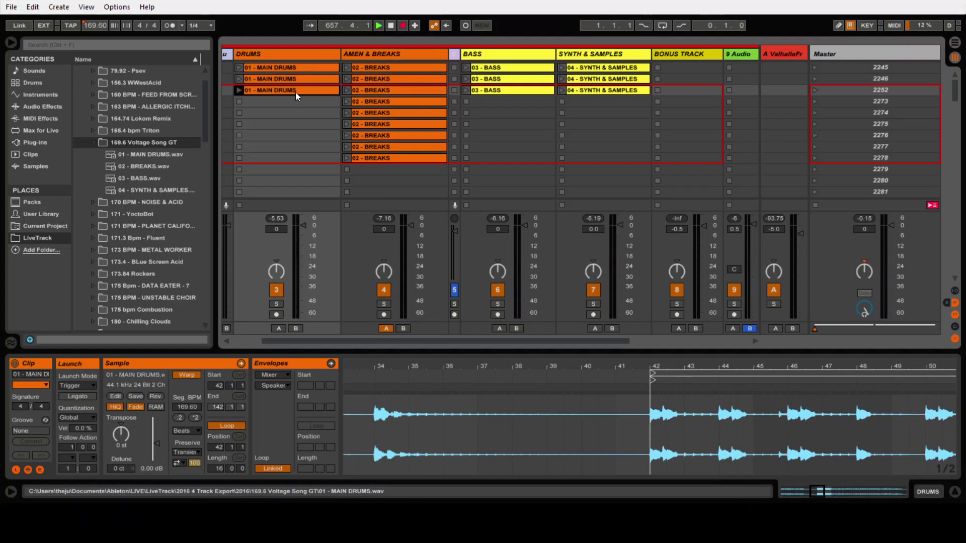
shift+click(615, 88)
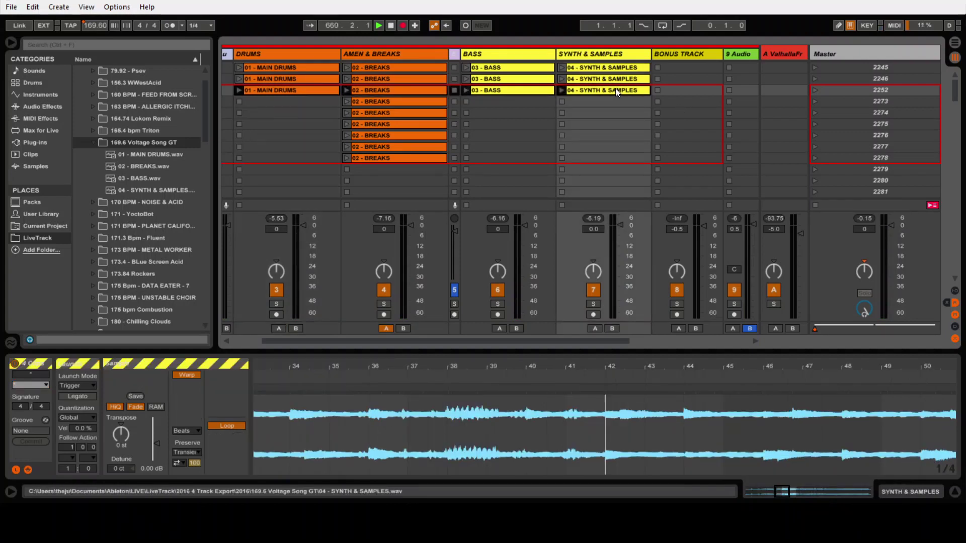
click(273, 168)
key(ctrl+v)
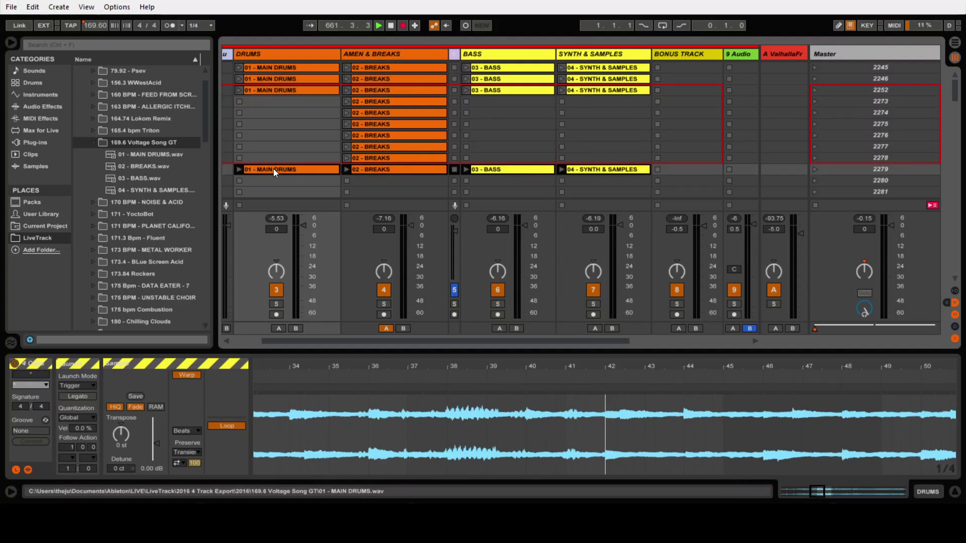
- Set the loop position of the 01 - MAIN DRUMS clip in scene 2279 to bar 58
scroll(273, 168, left, 2)
click(321, 169)
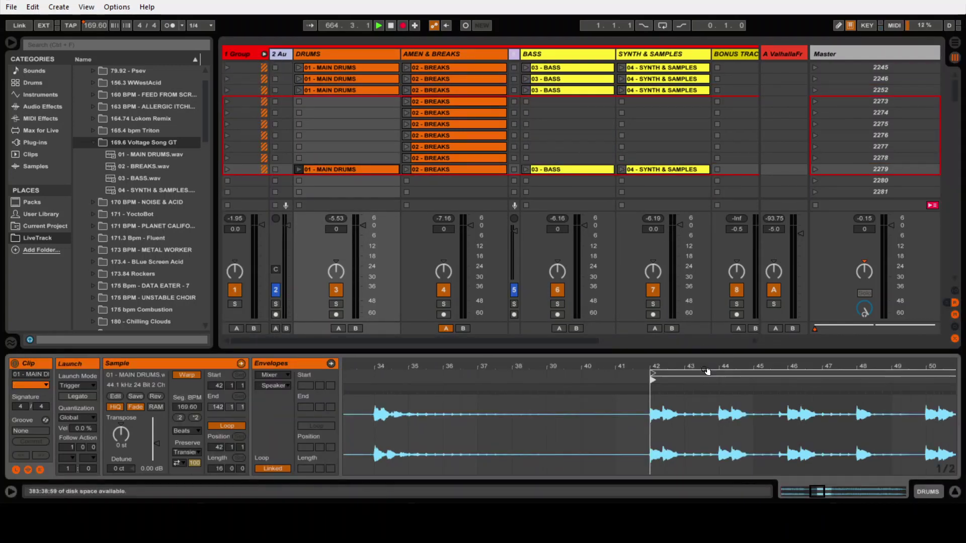
key(minus)
key(plus)
key(plus)
key(plus)
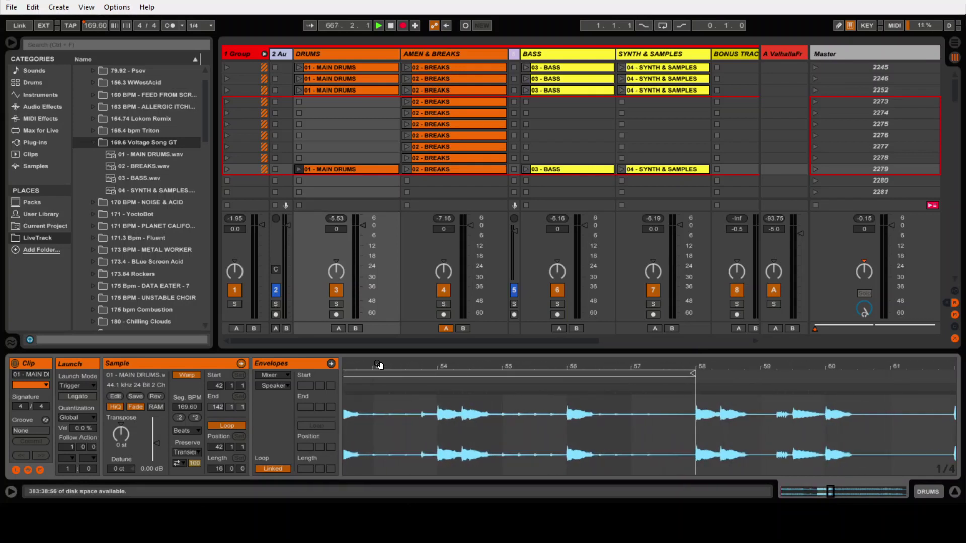
click(216, 449)
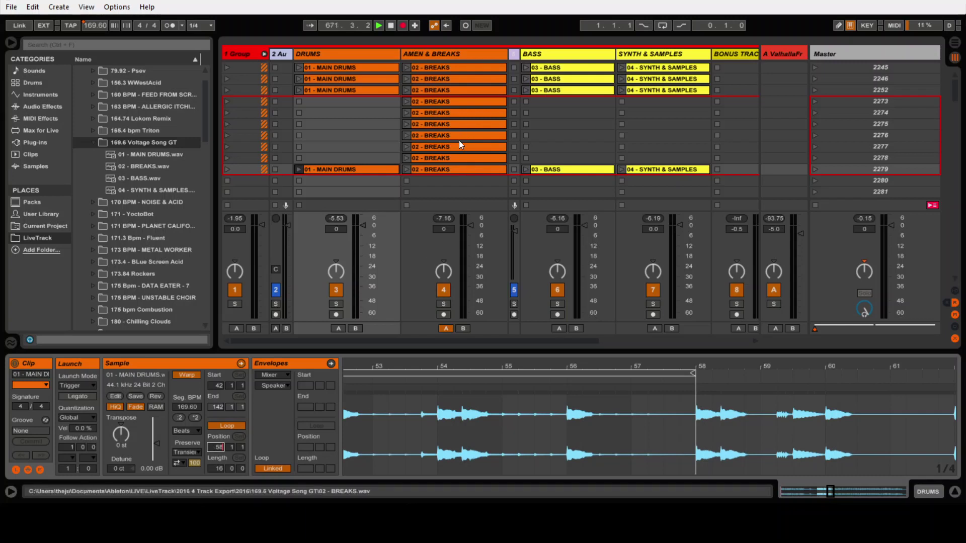
- Set the loop position of the 02 - BREAKS and 03 - BASS clips in scene 2279 to bar 58
click(443, 168)
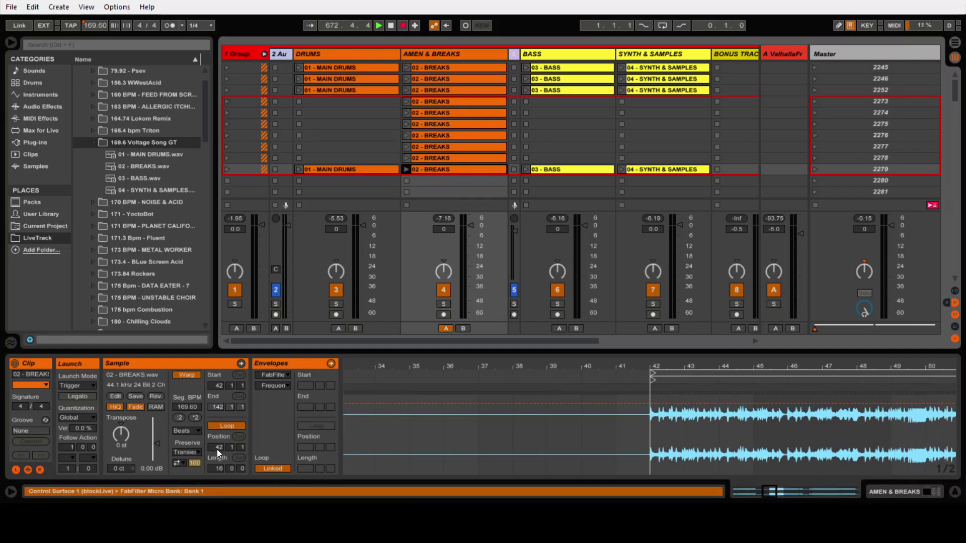
click(218, 448)
text(58)
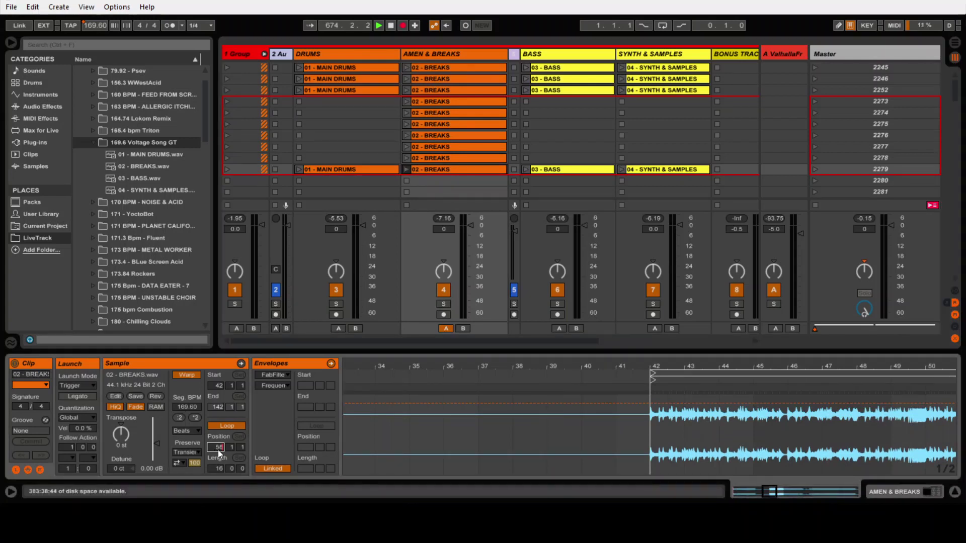
click(576, 170)
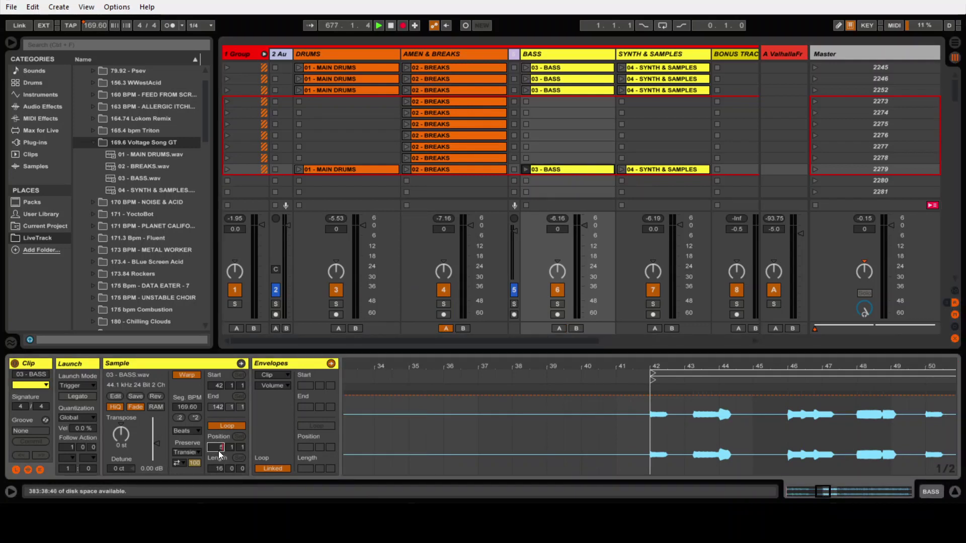
- Set the loop position of the 04 - SYNTH & SAMPLES clip in scene 2279 to bar 58 and launch the scene
click(658, 173)
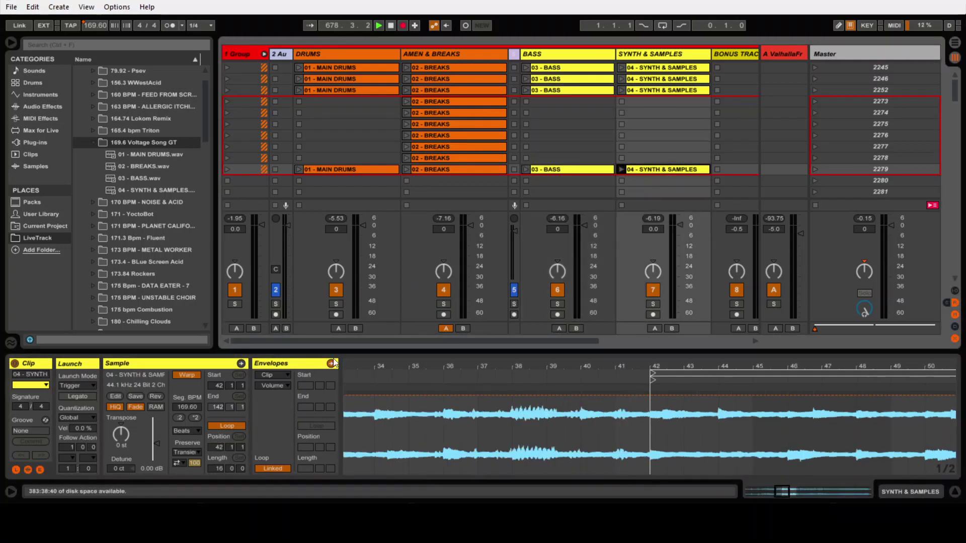
click(219, 447)
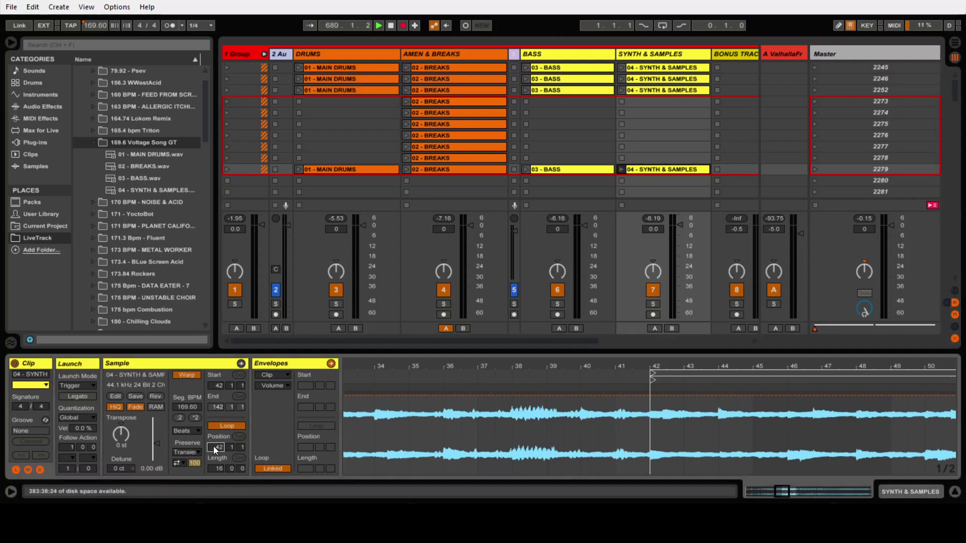
key(Return)
click(849, 168)
key(Return)
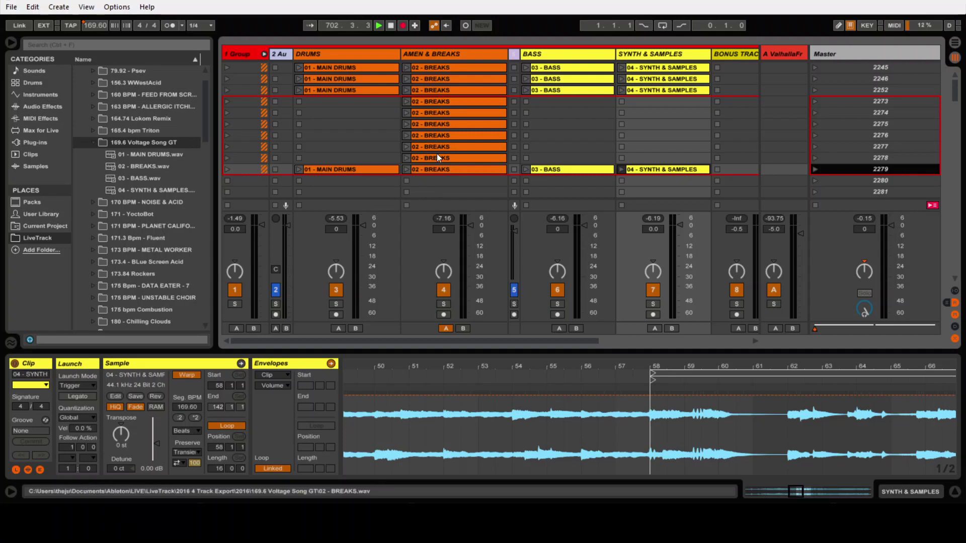
- Replace the scene 2274 02 - BREAKS clip with a copy of the scene 2279 one and set its launch quantization to 1/8
click(436, 170)
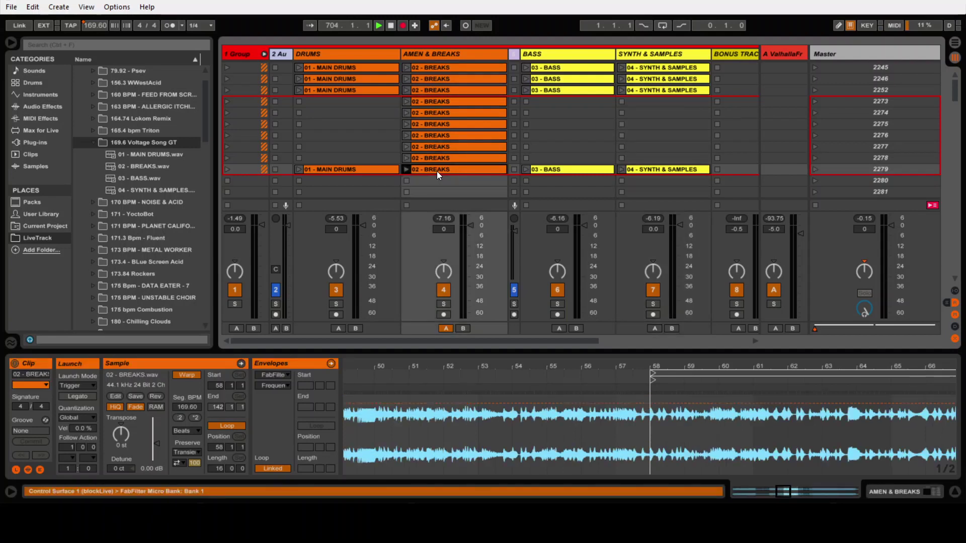
click(434, 113)
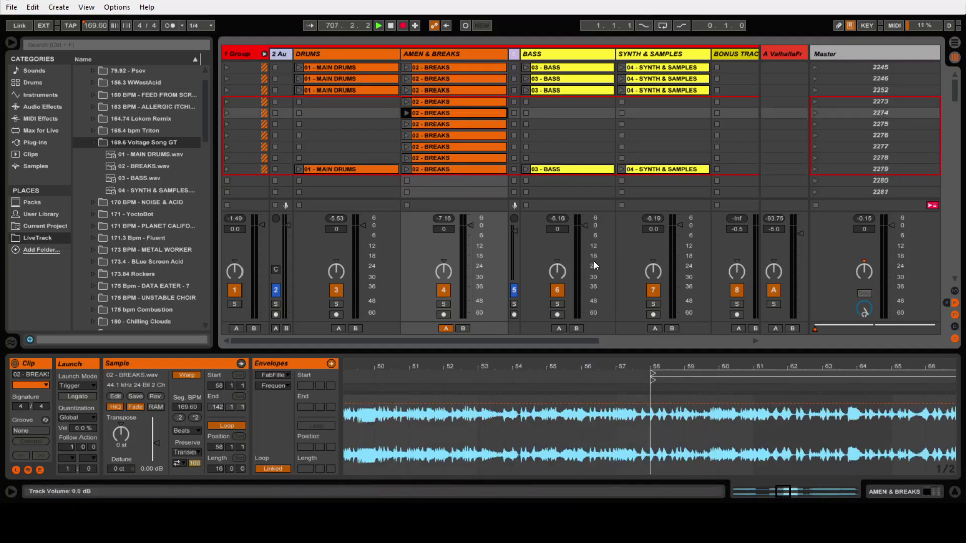
click(76, 417)
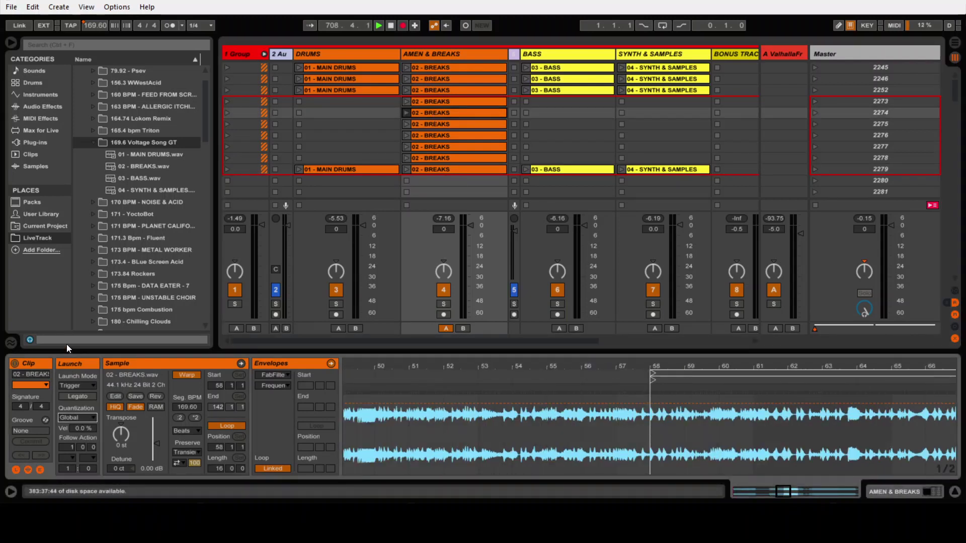
key(Down)
key(Down)
key(Down)
key(Down)
key(Down)
key(Down)
key(Down)
key(Down)
key(Down)
key(Down)
- Move the scene 2274 02 - BREAKS clip's start marker to 61.2.3 and audition it against the neighbouring breaks clips
drag(699, 368, 659, 369)
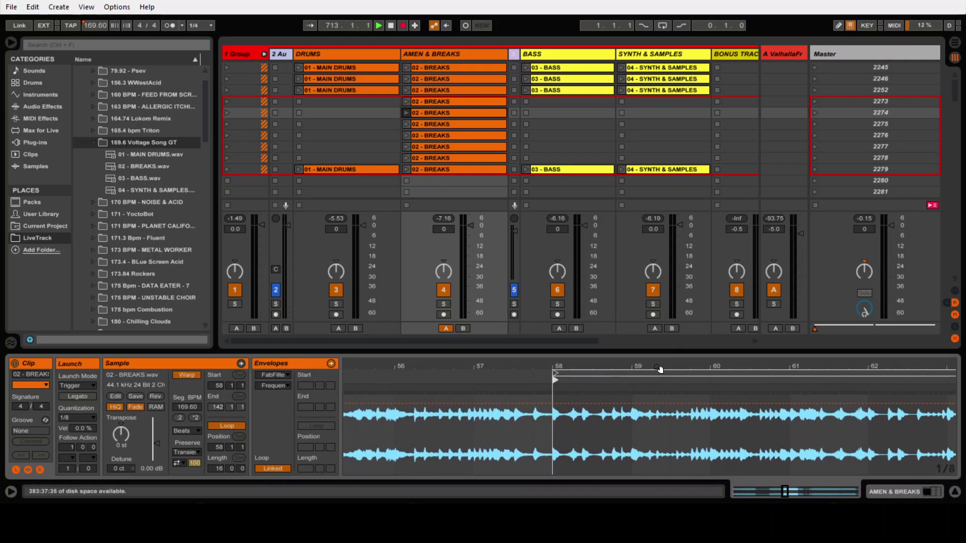
click(562, 362)
mouse_move(555, 381)
mouse_down()
mouse_move(831, 407)
mouse_move(822, 415)
mouse_up()
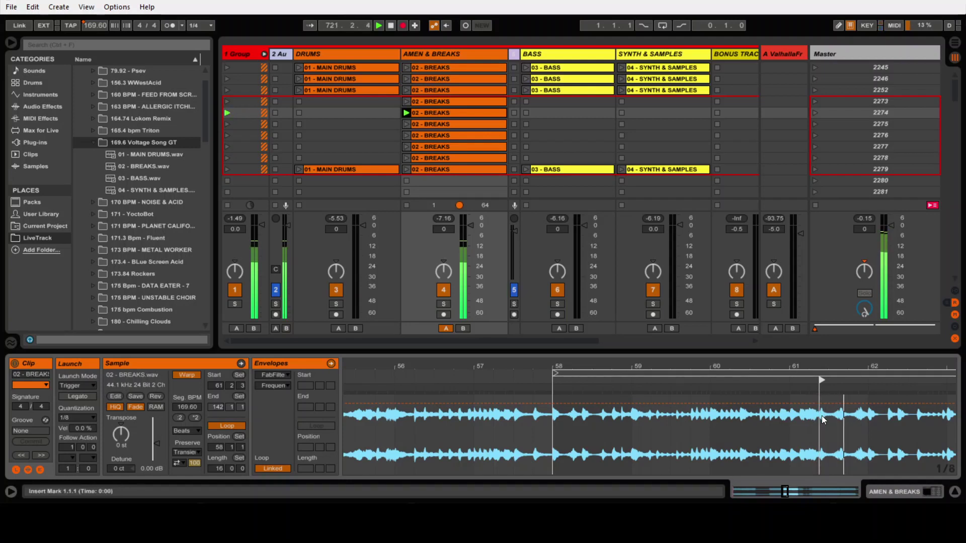
key(Return)
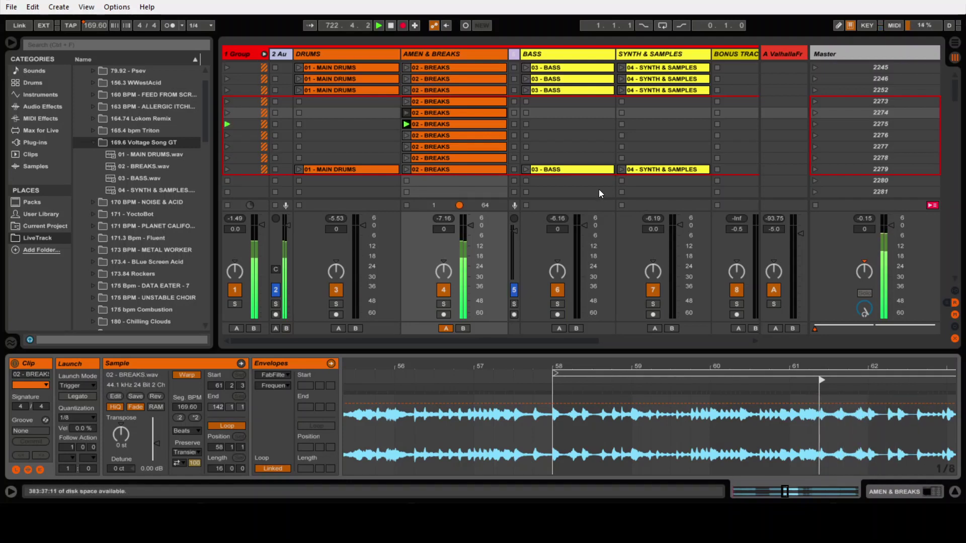
key(Return)
key(Return)
key(Return)
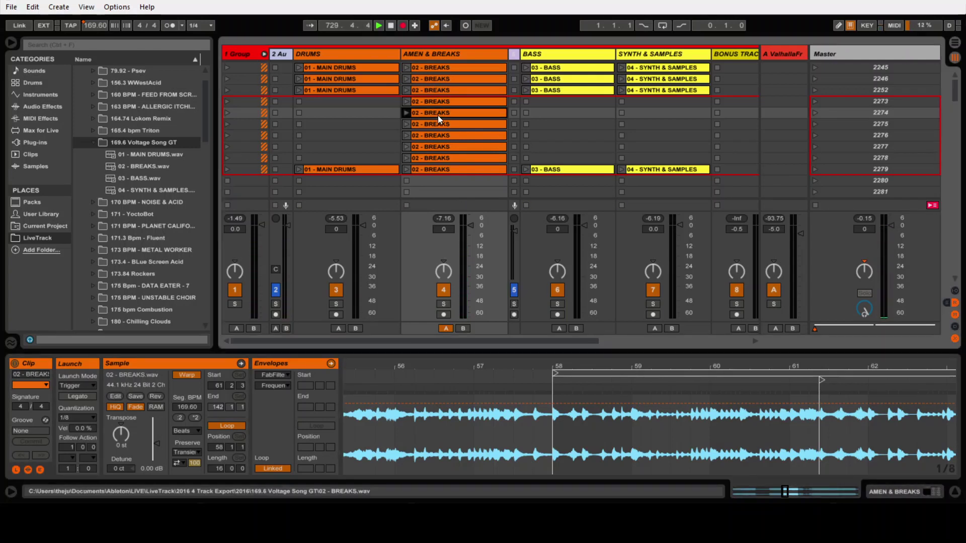
- Replace the scene 2278 02 - BREAKS clip with a copy of the scene 2274 one and set its start marker to 68.3.3
click(425, 157)
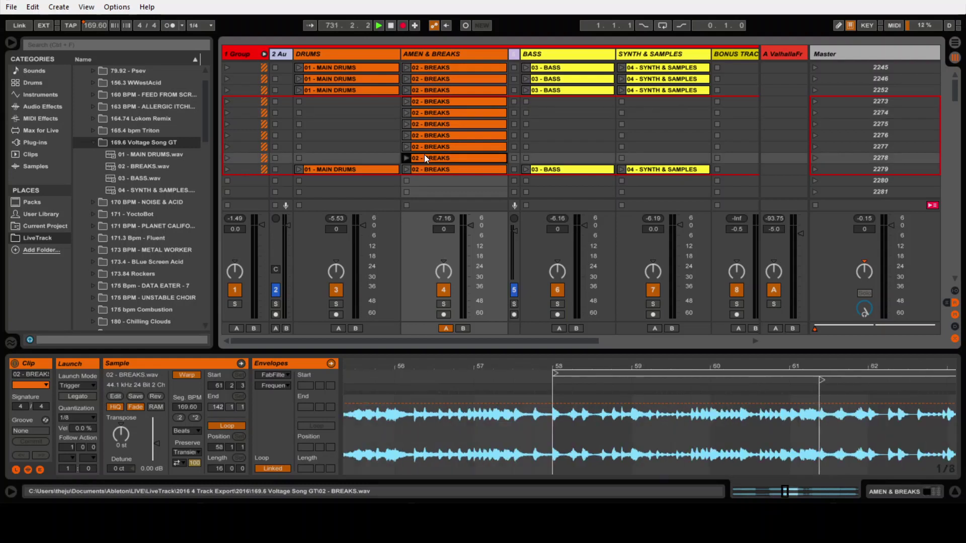
mouse_move(835, 388)
mouse_down()
mouse_move(822, 378)
mouse_move(796, 383)
mouse_up()
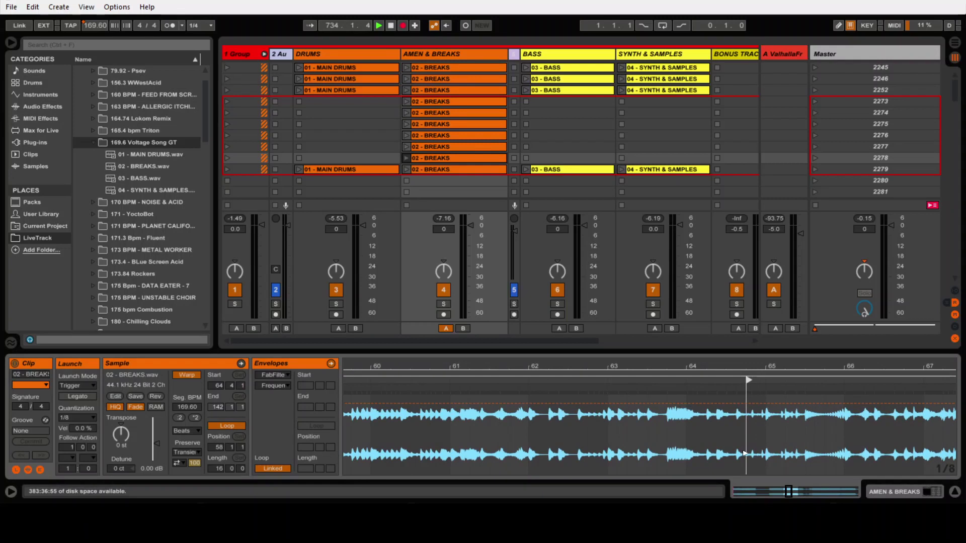
drag(764, 446, 875, 424)
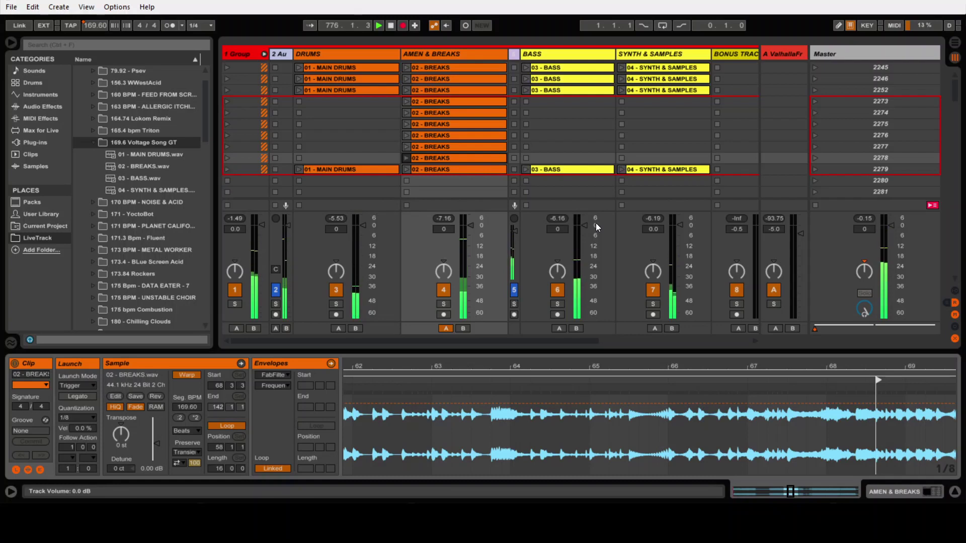
click(823, 171)
scroll(560, 173, down, 1)
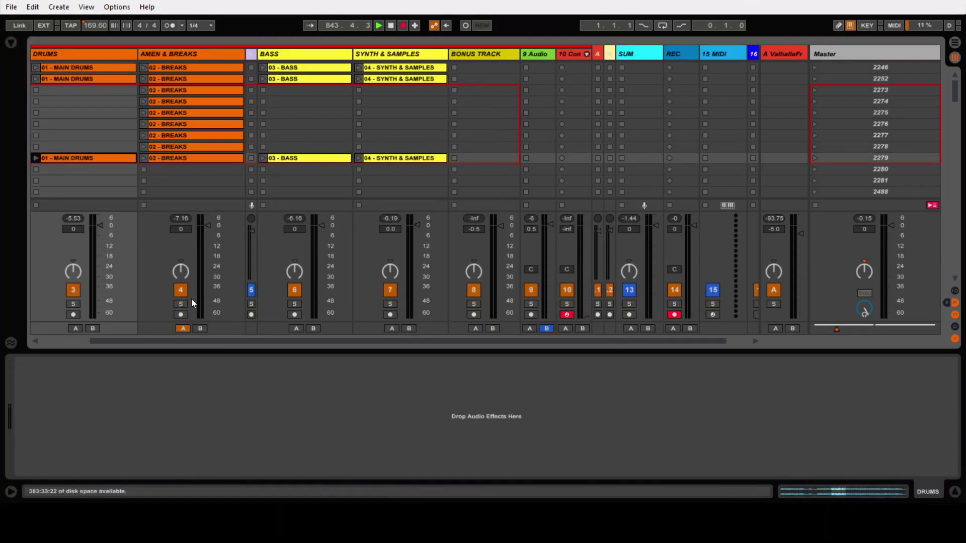
drag(175, 341, 112, 329)
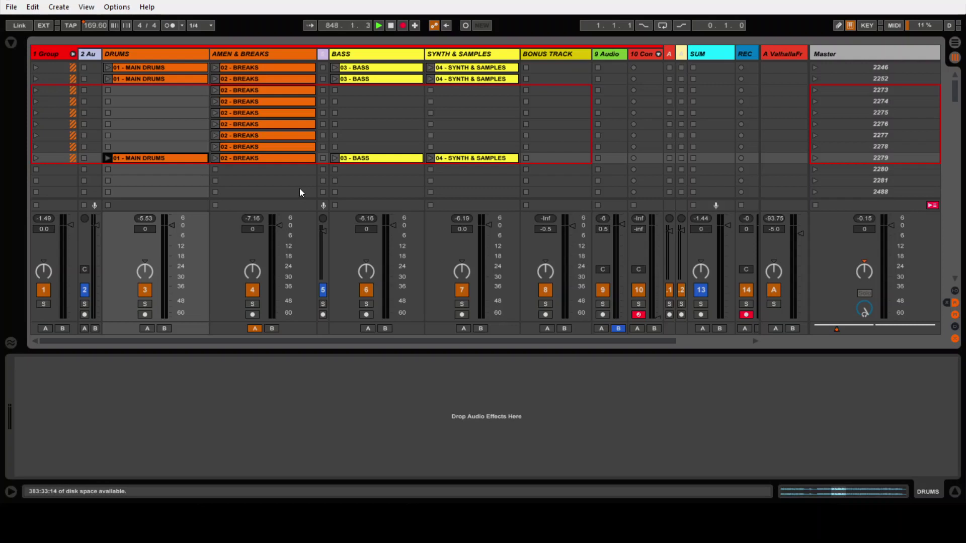
scroll(153, 143, down, 1)
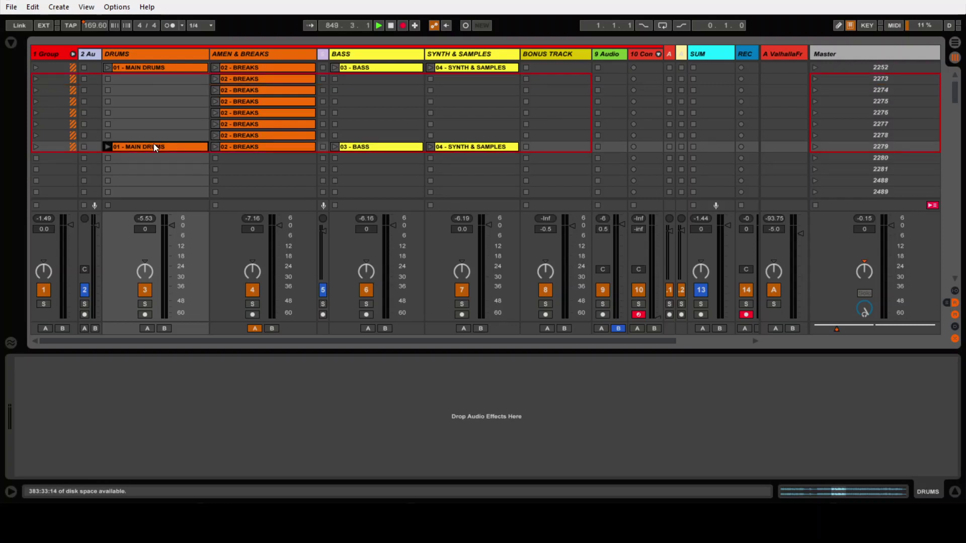